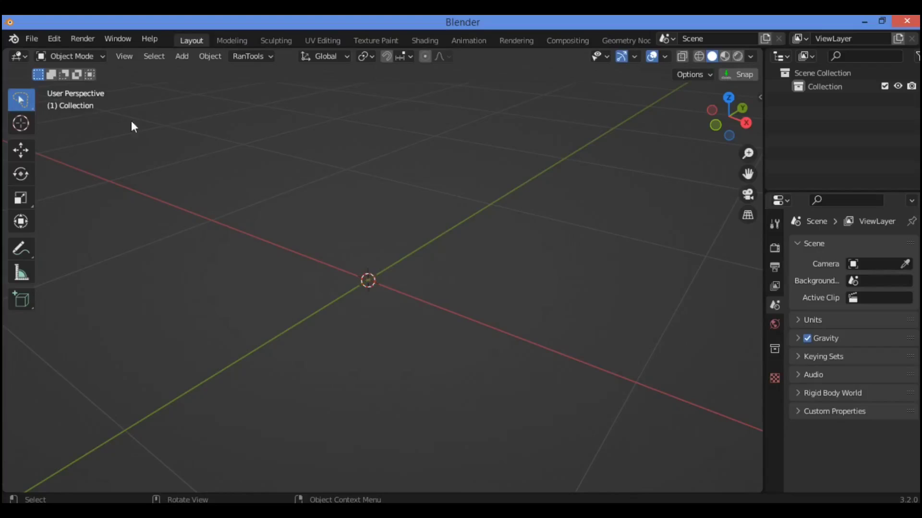
Check in the add-on preferences that Add Mesh: A.N.T.Landscape is enabled, refresh the list and close the preferences.
click(58, 39)
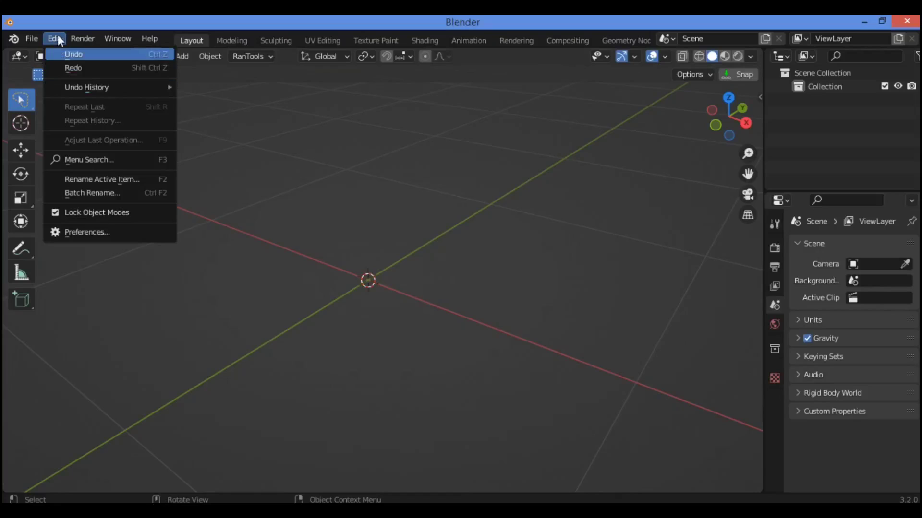
click(91, 231)
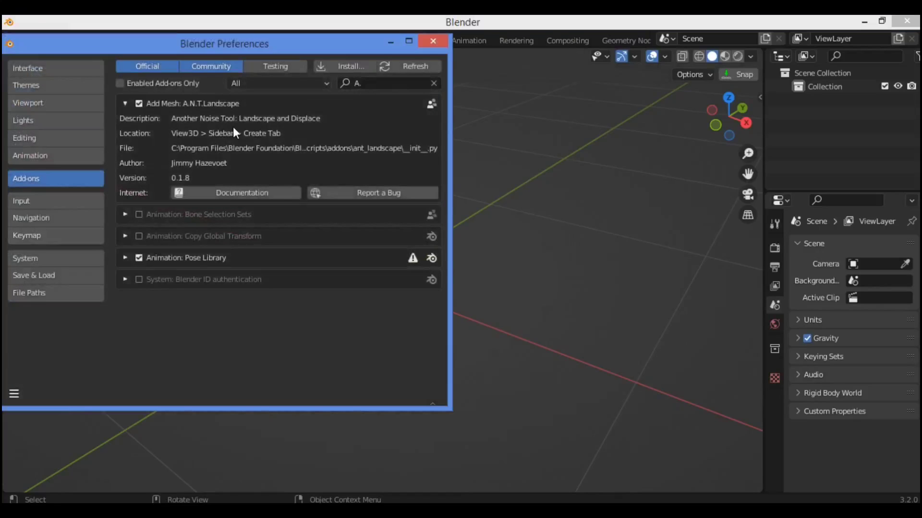
click(381, 83)
click(408, 66)
click(434, 40)
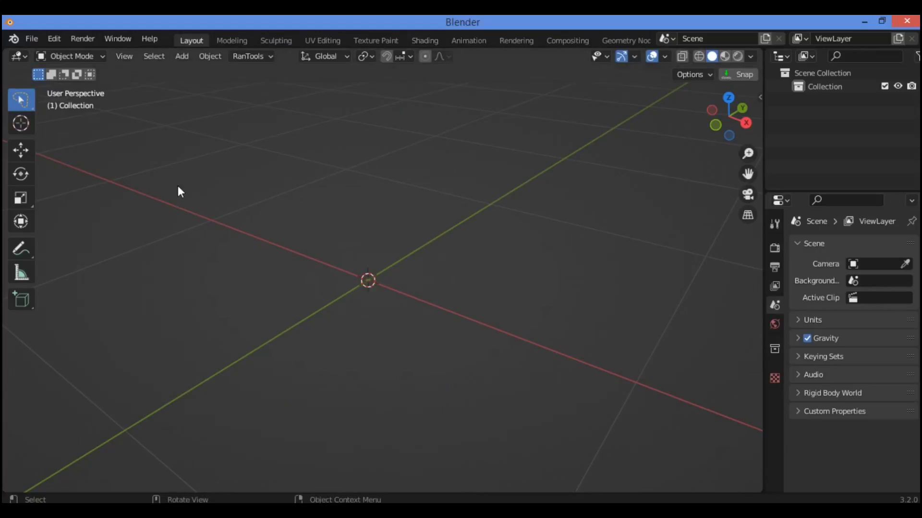
Add a Landscape mesh to the empty scene.
key(shift+a)
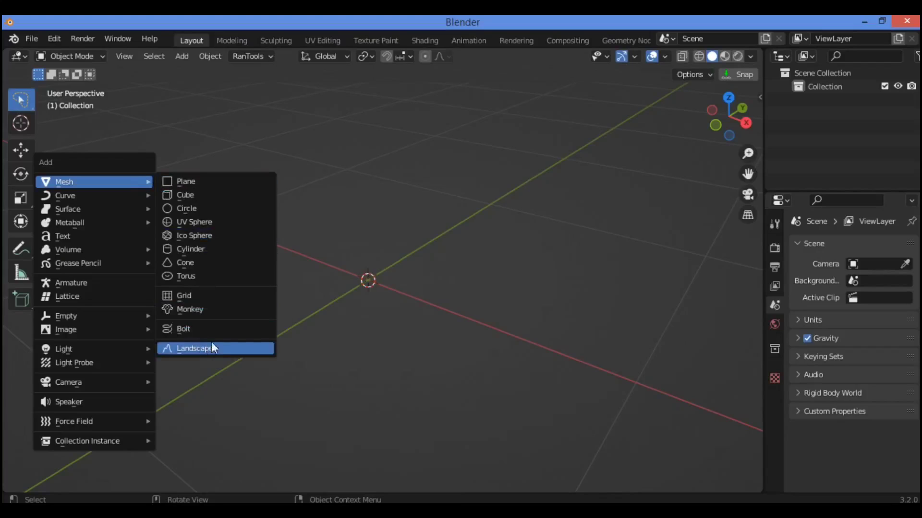
key(Return)
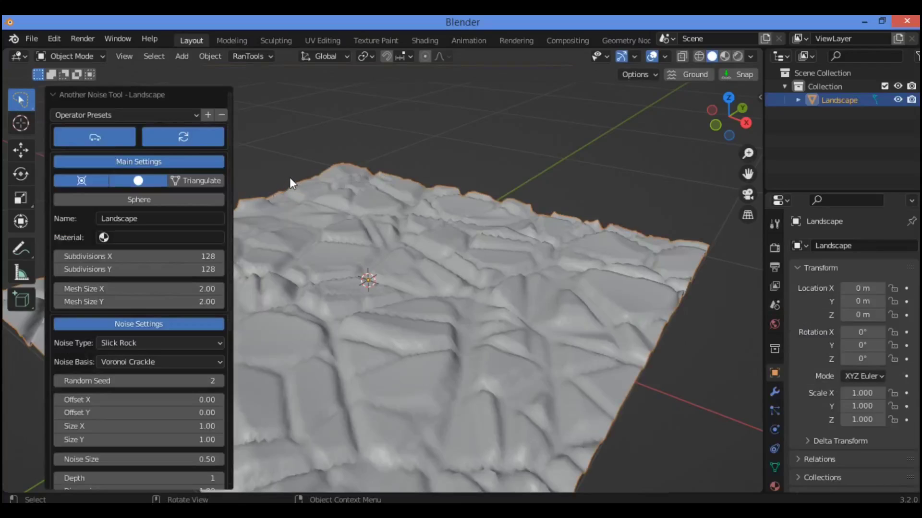
middle_drag(290, 181, 193, 113)
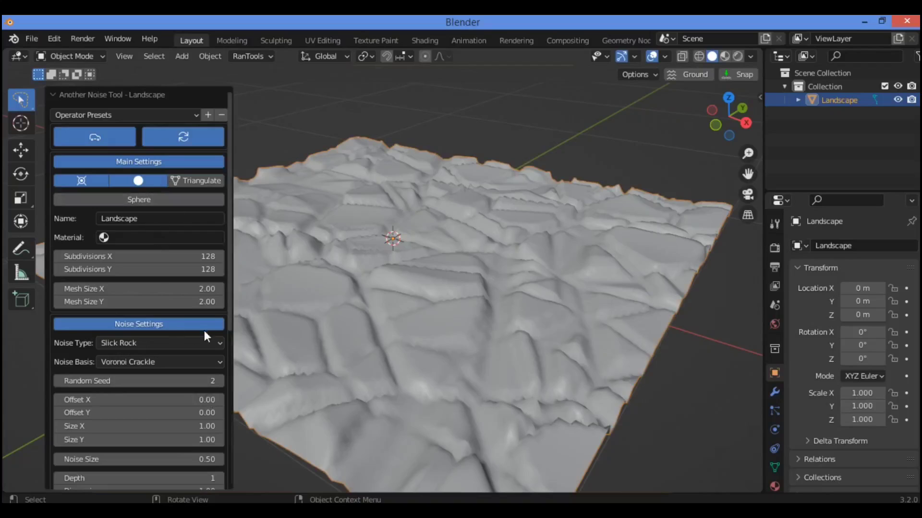
Examine the landscape operator's main, noise and displace settings from the preset selector down to the water plane option.
scroll(204, 331, down, 8)
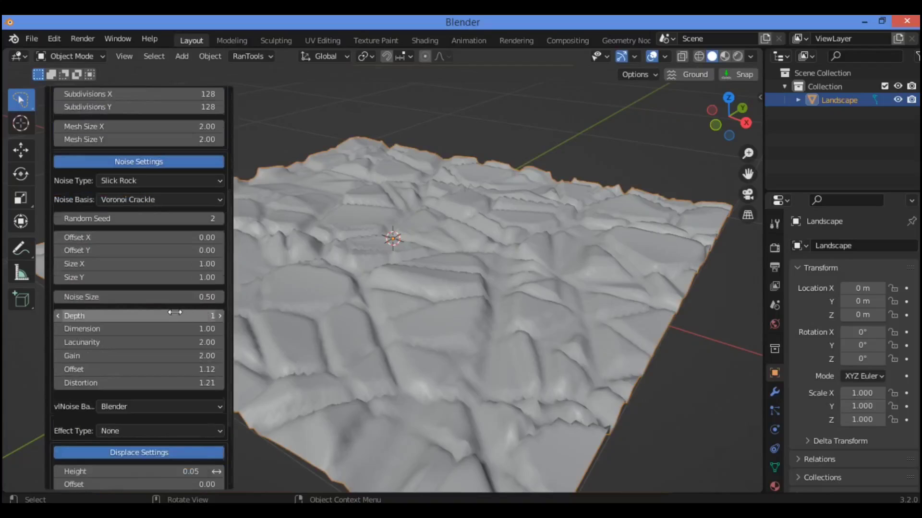
scroll(174, 313, down, 5)
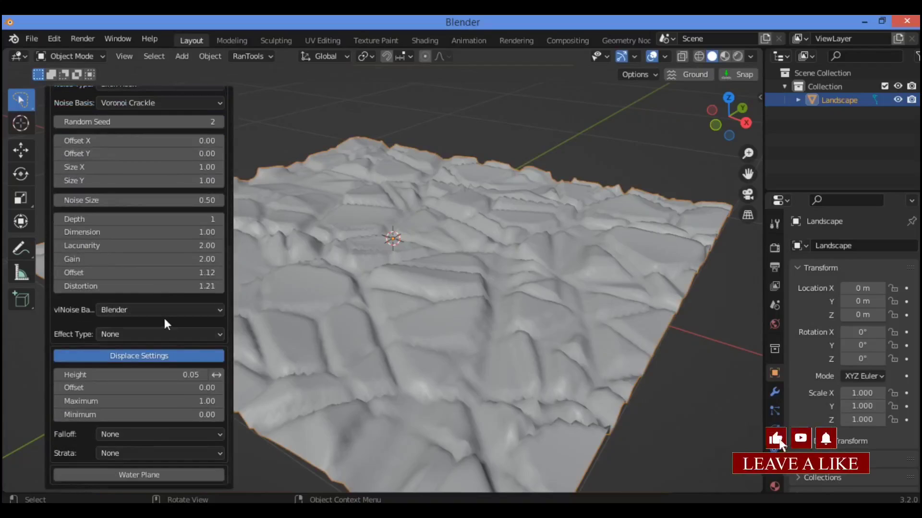
scroll(165, 316, up, 4)
scroll(167, 316, down, 4)
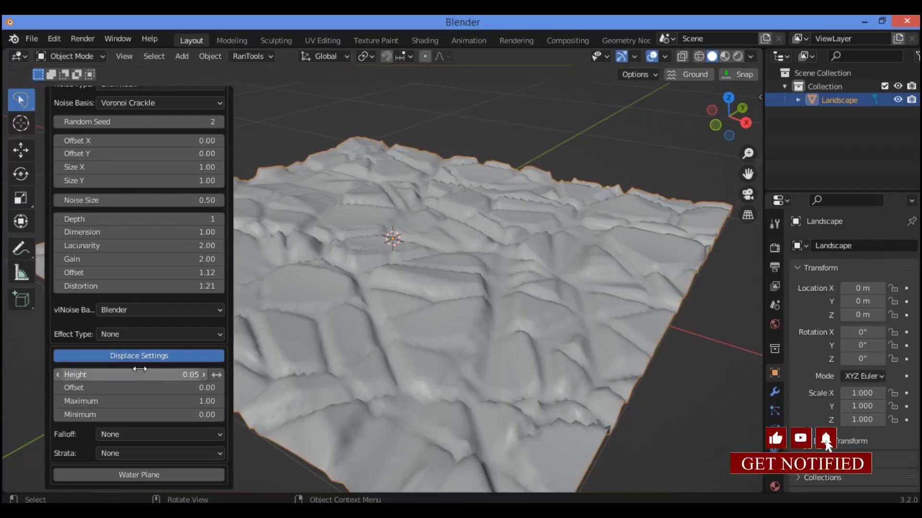
scroll(141, 330, up, 7)
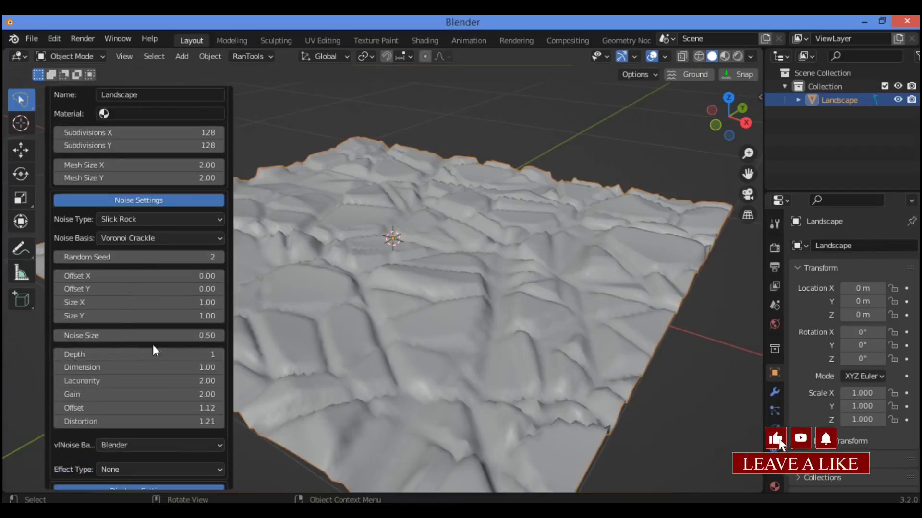
scroll(134, 342, up, 4)
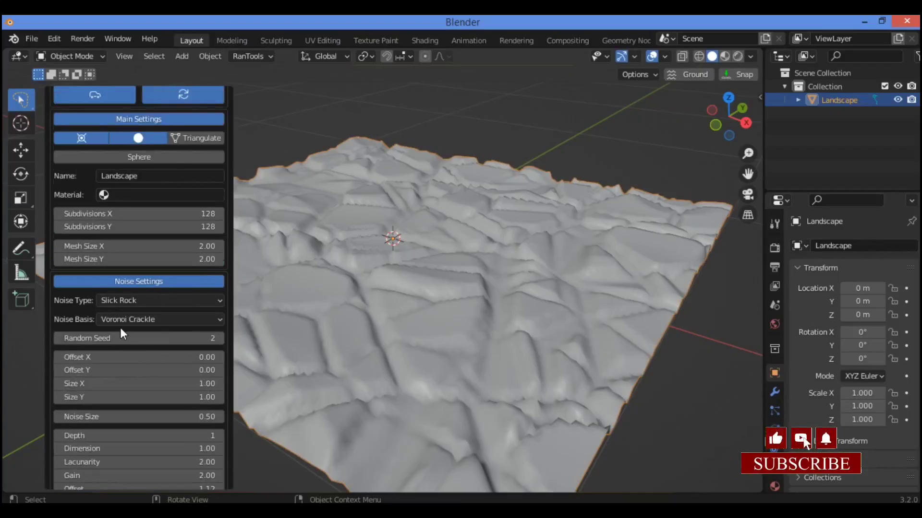
scroll(120, 327, up, 2)
scroll(107, 321, up, 1)
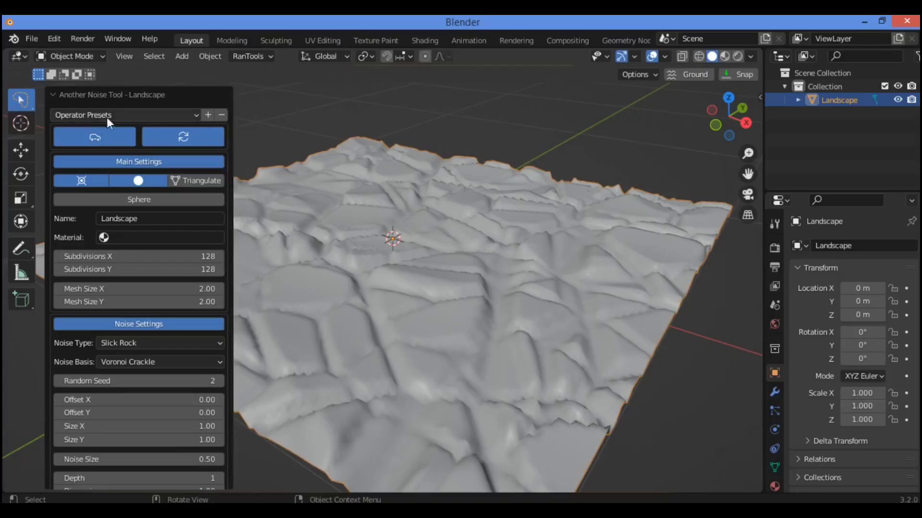
Look through the available landscape operator presets and the dialog for saving a new preset.
click(195, 116)
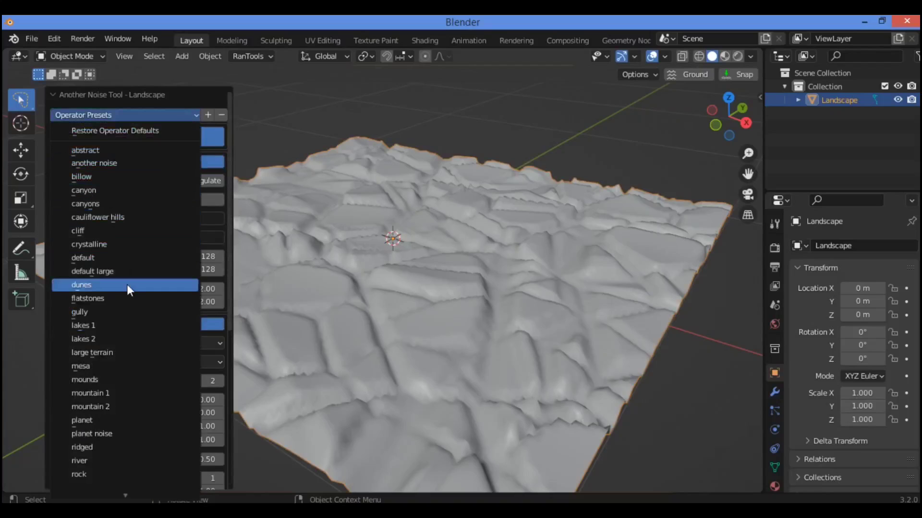
scroll(82, 463, down, 3)
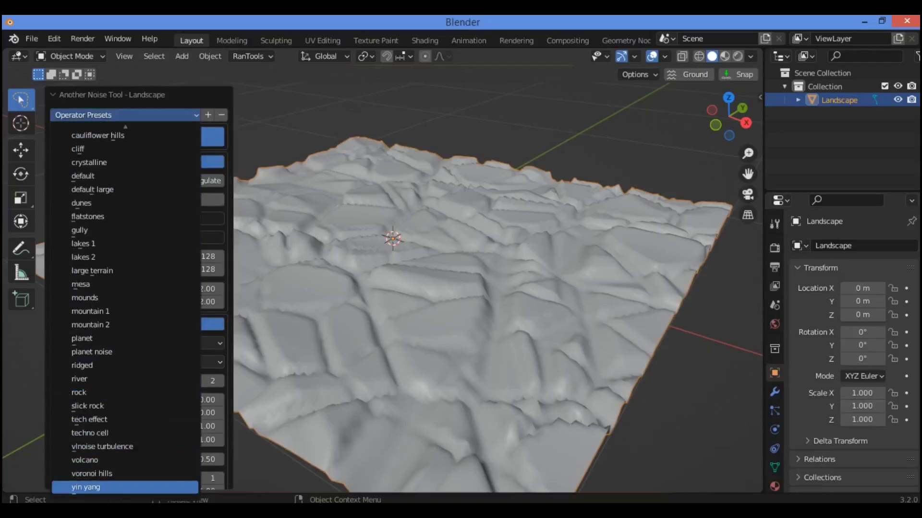
click(128, 96)
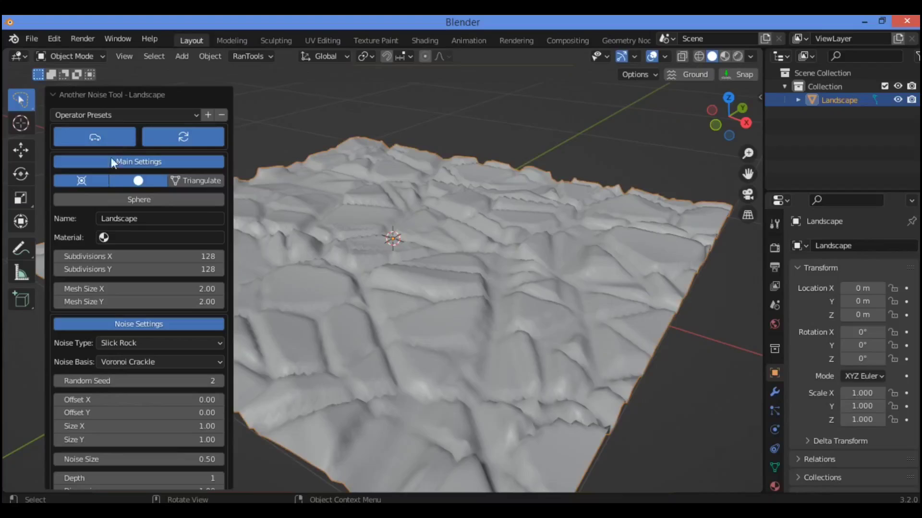
click(206, 114)
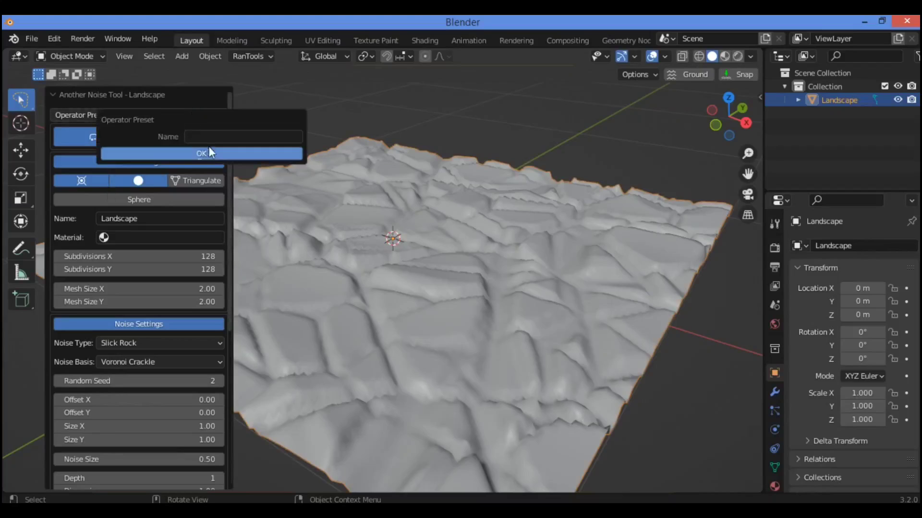
click(204, 149)
Apply the abstract preset to the landscape and turn off its Sphere option.
click(188, 114)
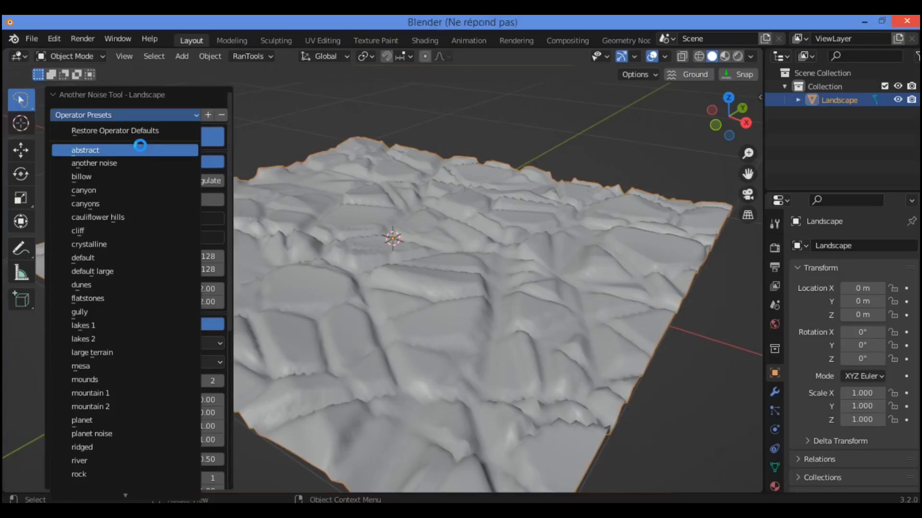
click(141, 146)
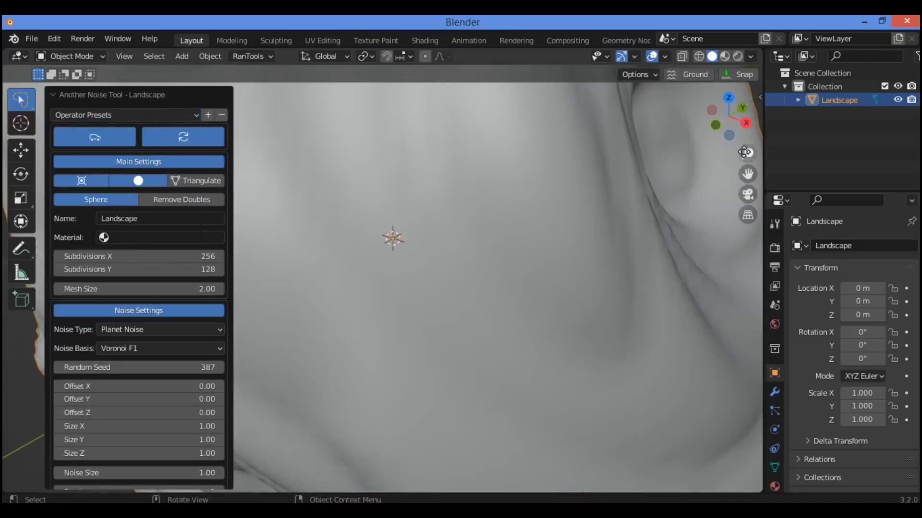
drag(747, 154, 748, 187)
drag(729, 115, 528, 115)
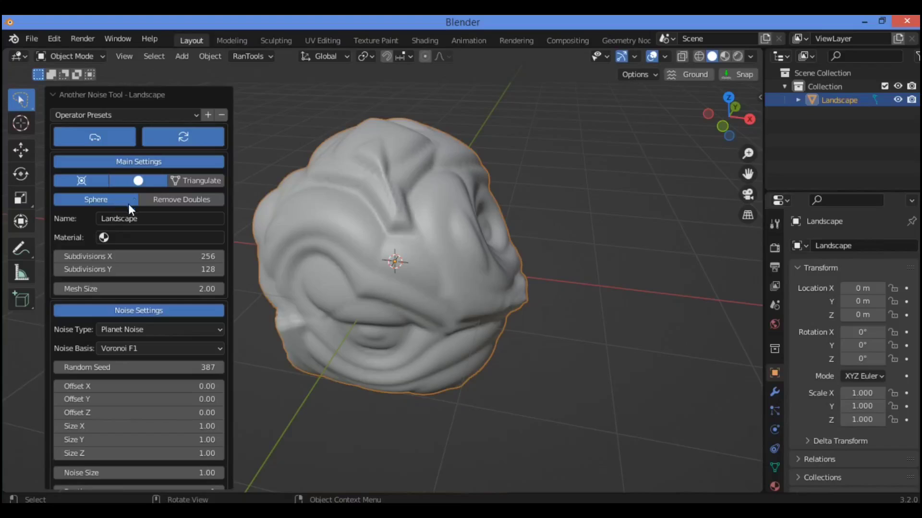
click(95, 196)
click(139, 182)
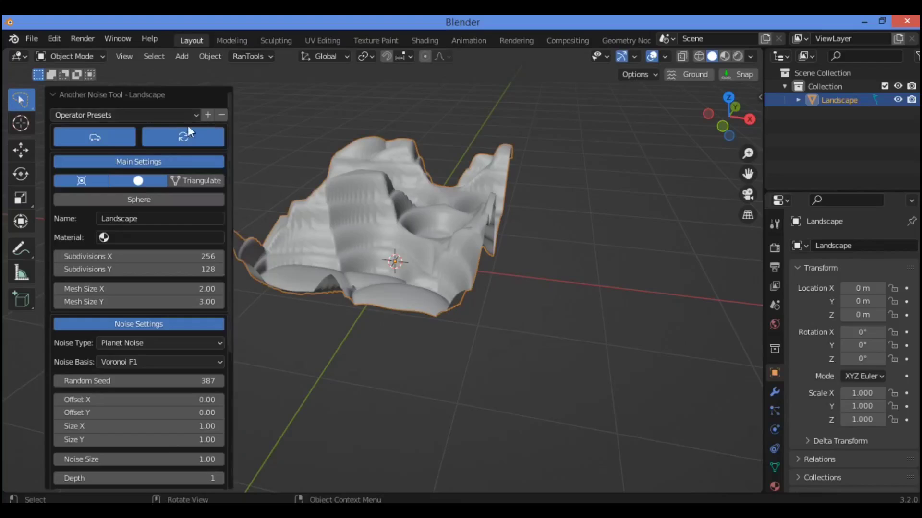
Apply the another noise preset to the landscape and inspect the terrain up close.
click(157, 115)
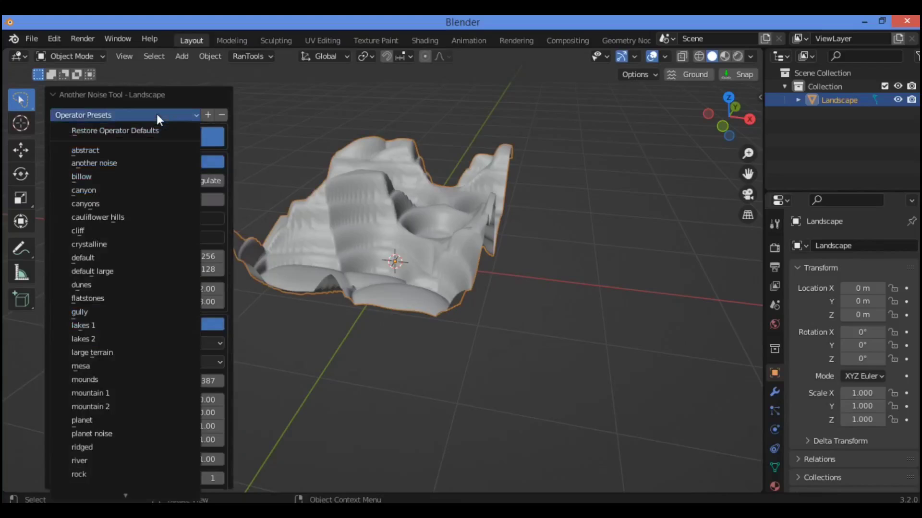
click(128, 164)
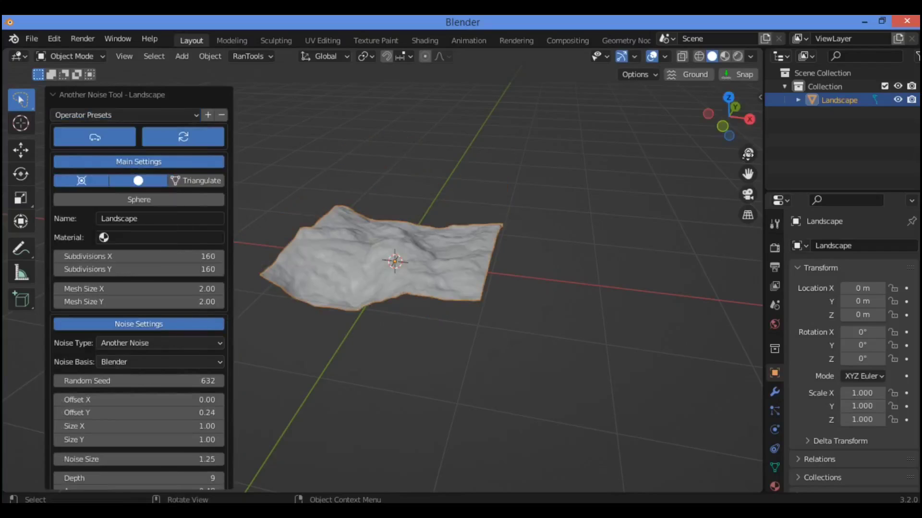
drag(747, 154, 747, 192)
drag(725, 128, 664, 149)
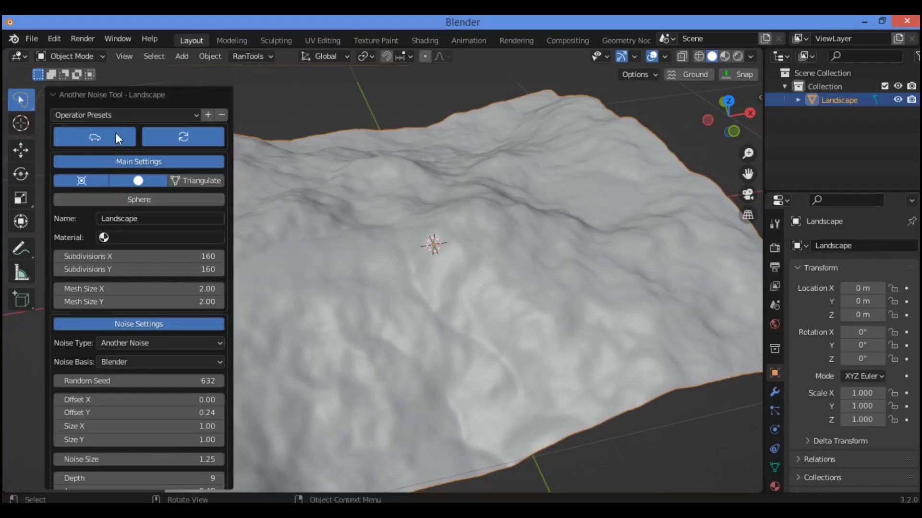
Switch the landscape to the billow preset and view the terrain from another angle.
click(143, 114)
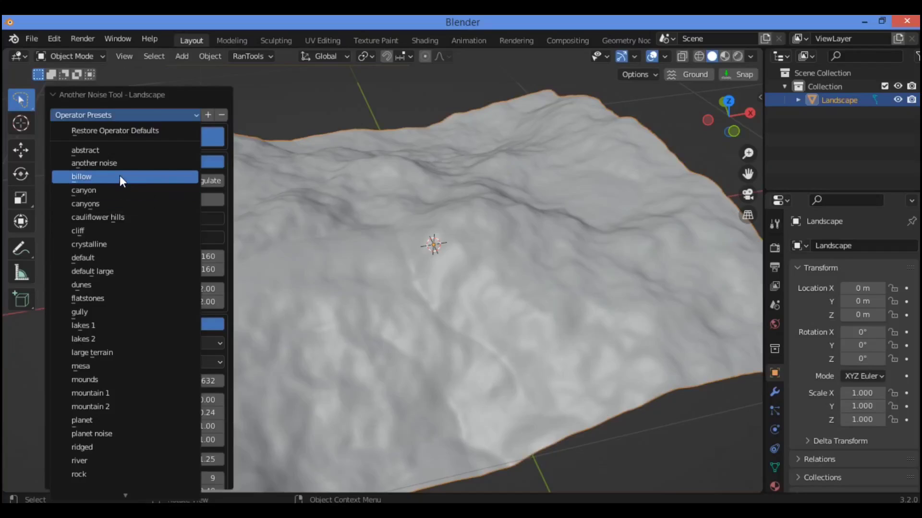
click(120, 178)
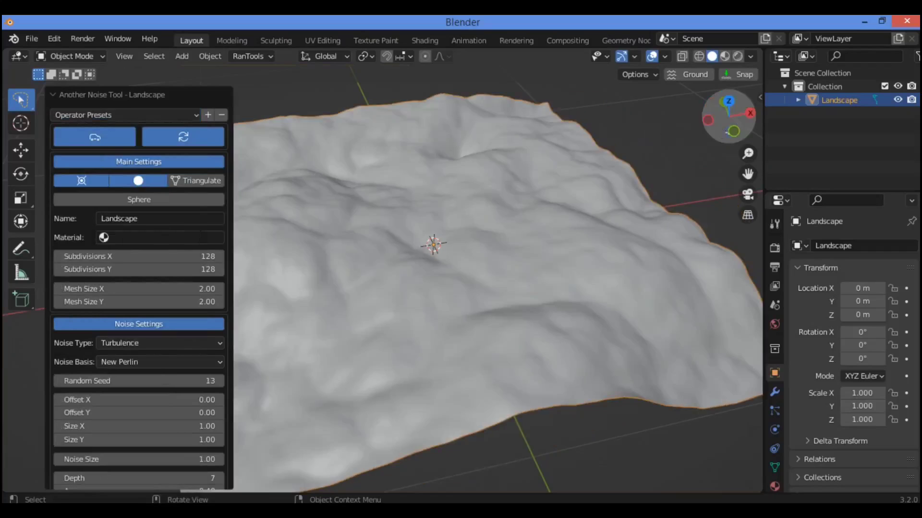
drag(728, 118, 216, 156)
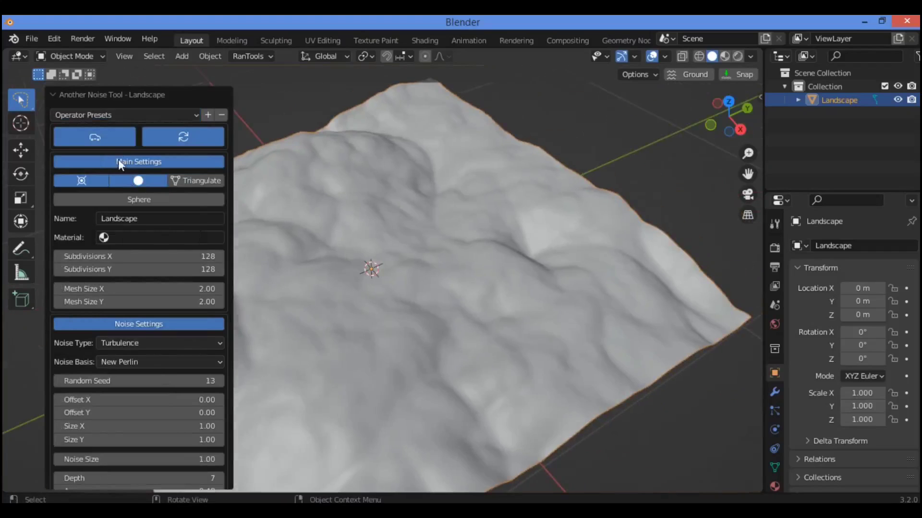
Switch the landscape to the canyons preset and view the terrain from another angle.
click(100, 112)
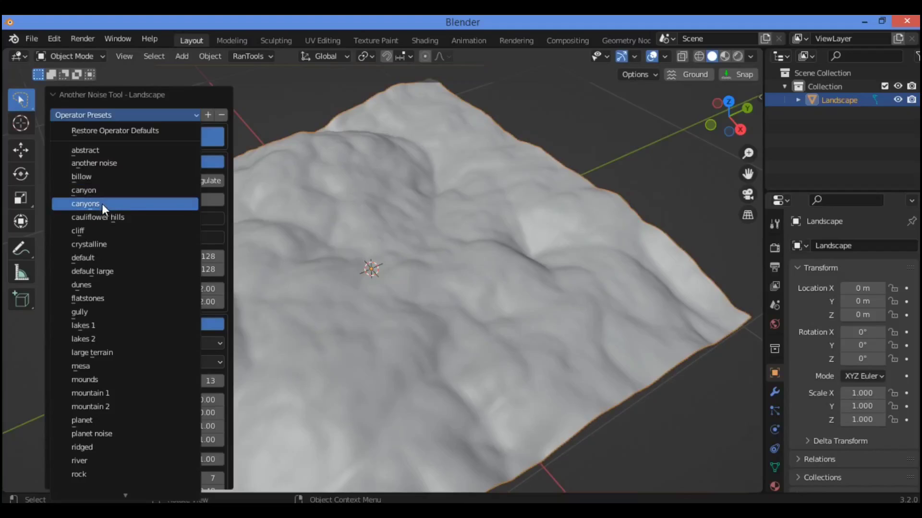
key(Return)
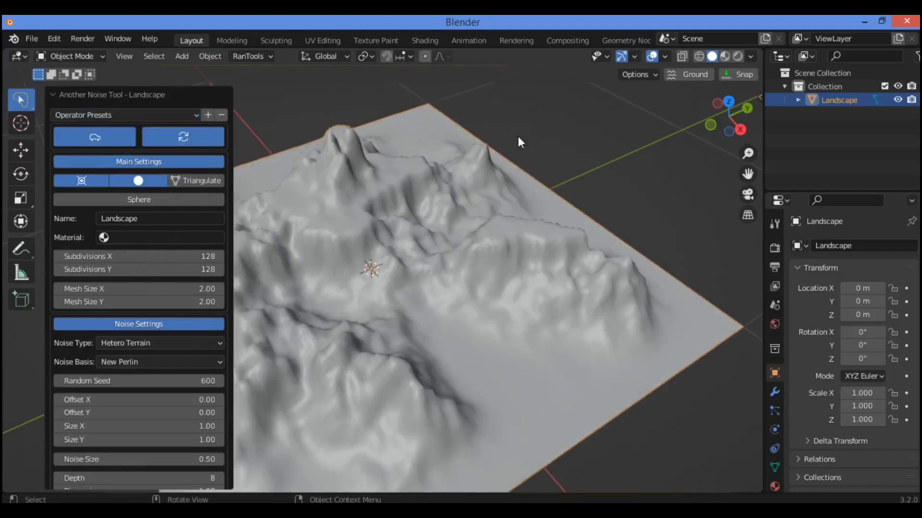
drag(728, 118, 512, 200)
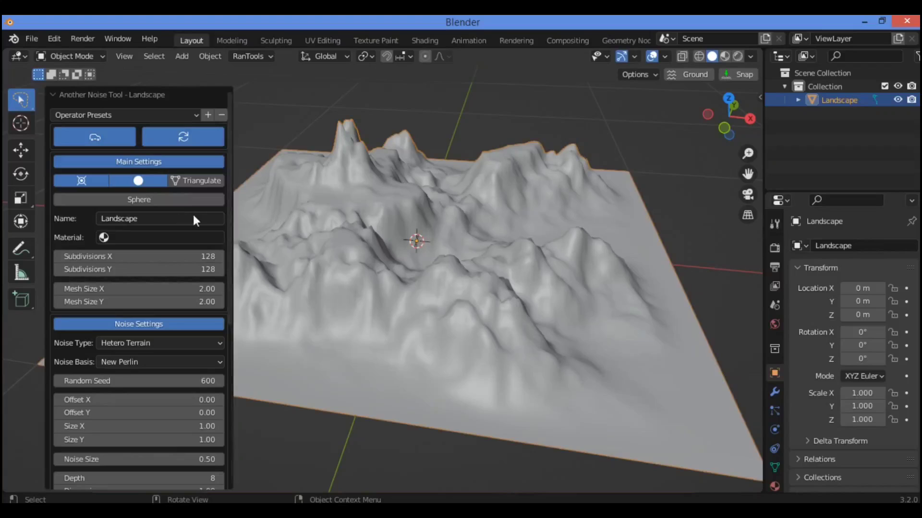
Switch the landscape to the cauliflower hills preset and view the terrain from another angle.
click(106, 117)
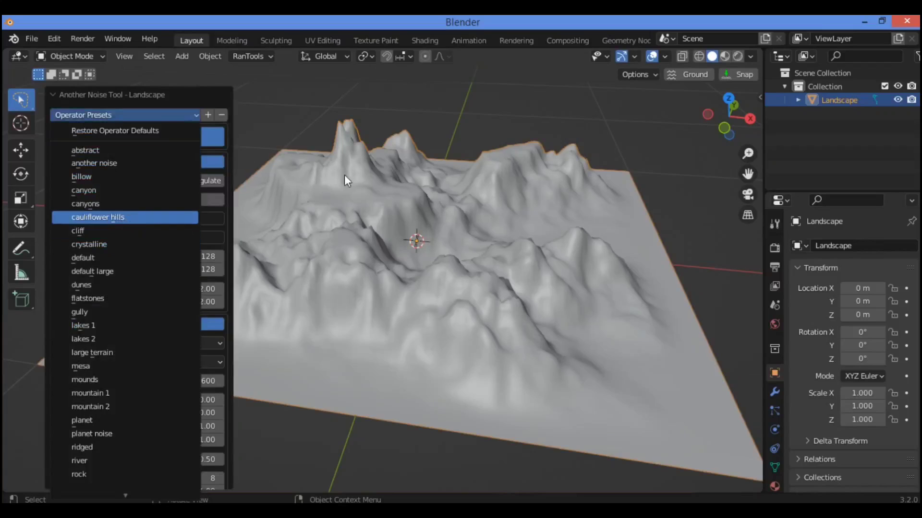
key(Return)
mouse_move(722, 137)
mouse_down()
mouse_move(724, 159)
mouse_move(726, 144)
mouse_up()
Switch the landscape to the crystalline preset and inspect the whole shape.
click(101, 116)
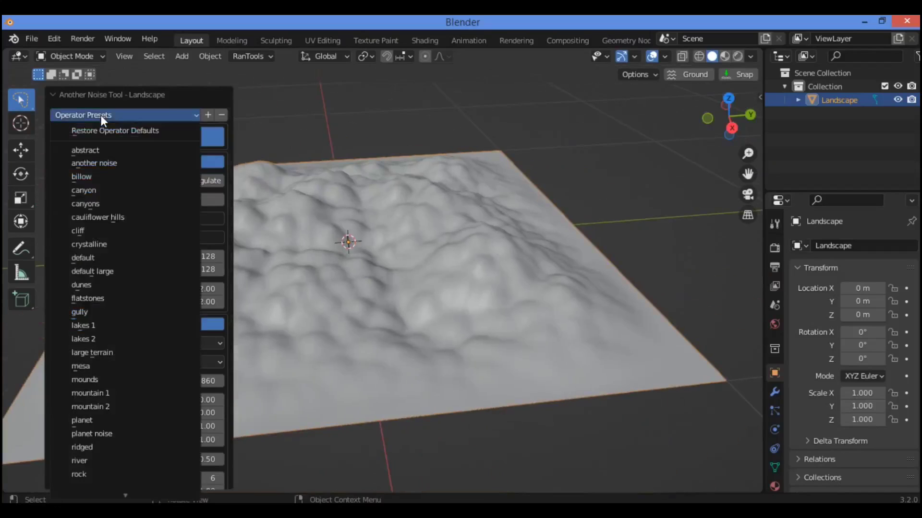
click(106, 244)
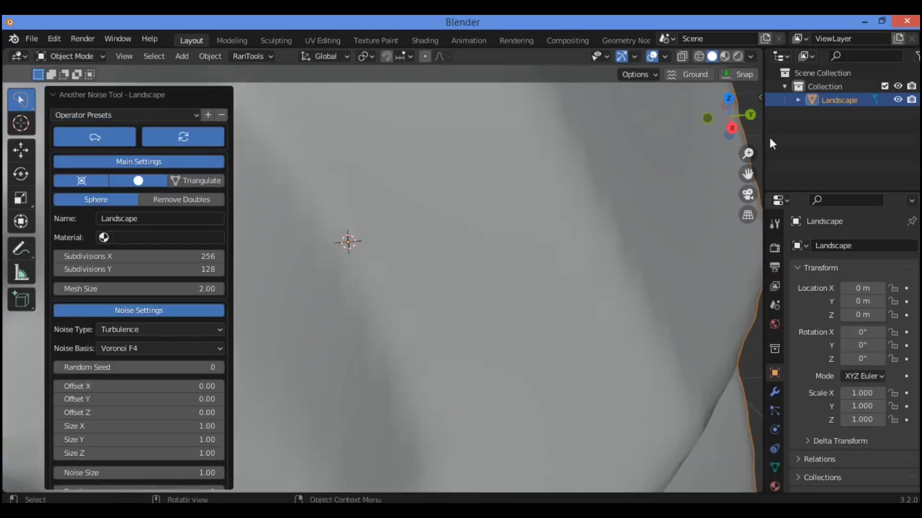
scroll(748, 158, down, 5)
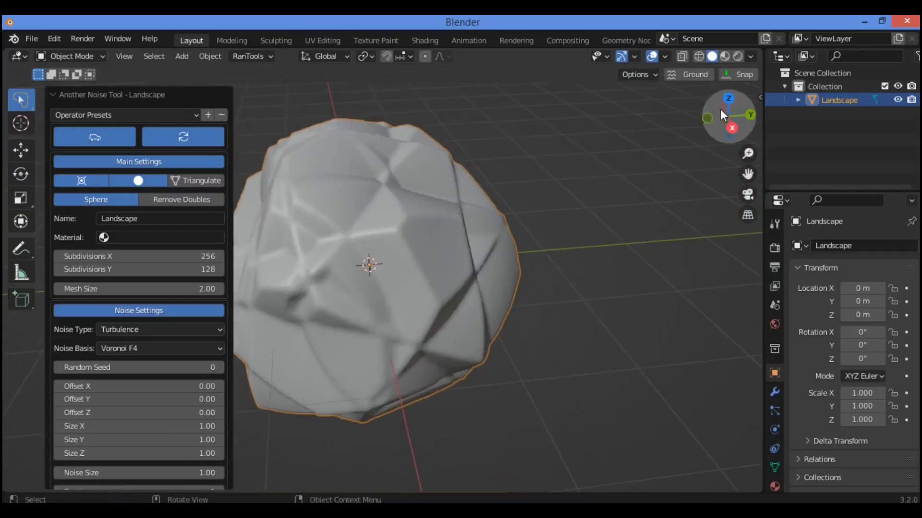
drag(722, 115, 710, 120)
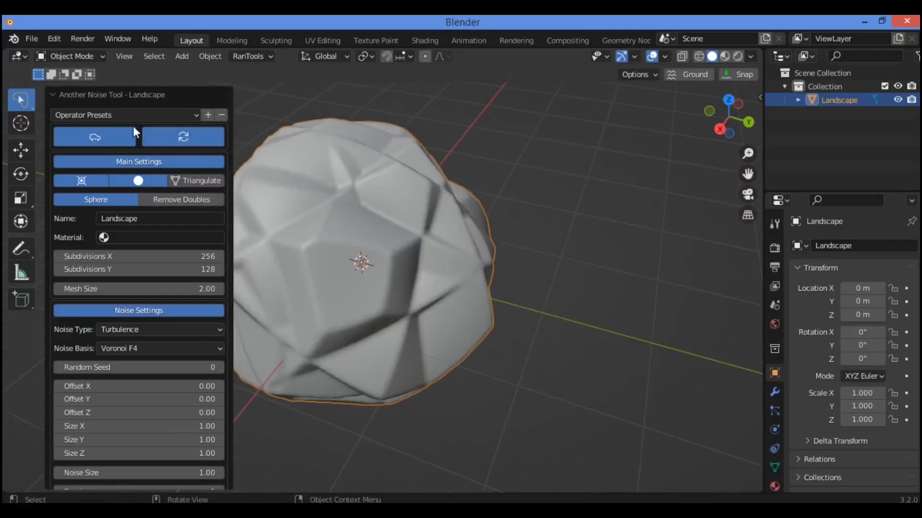
Switch the landscape to the dunes preset and view the terrain closer from another angle.
click(118, 115)
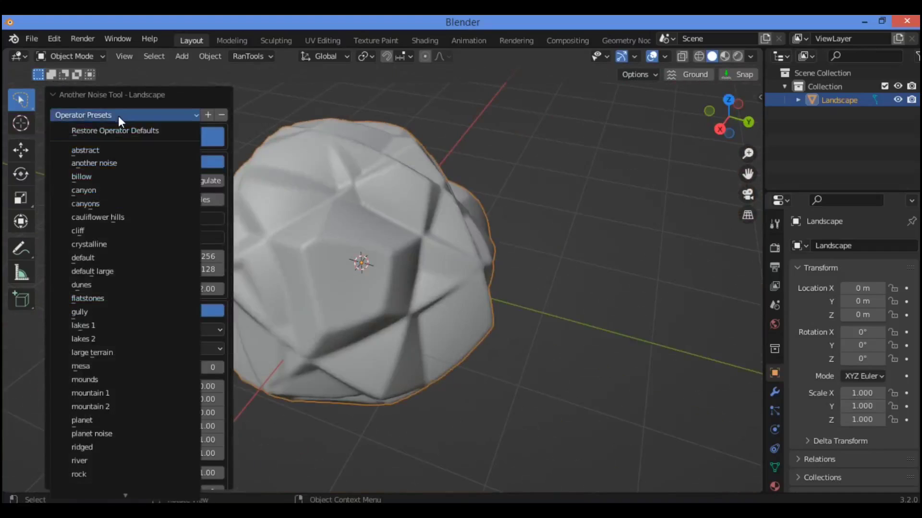
click(95, 285)
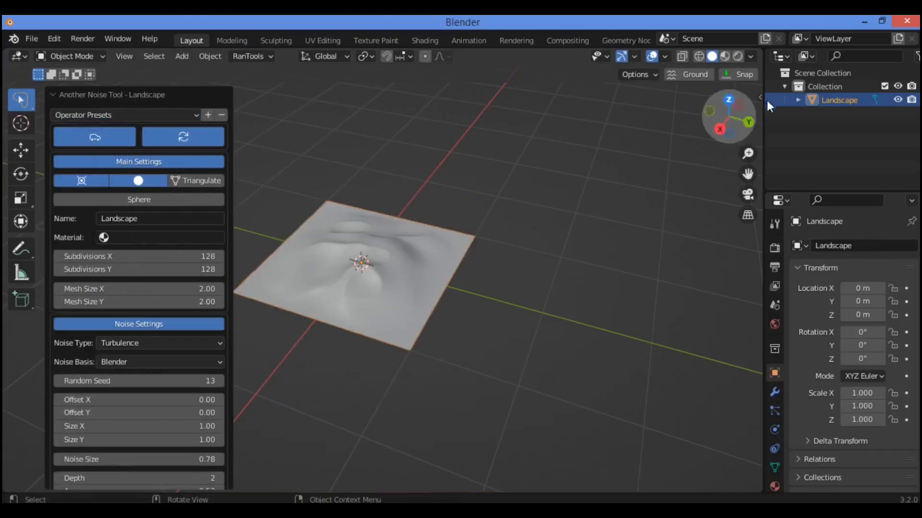
drag(748, 154, 660, 120)
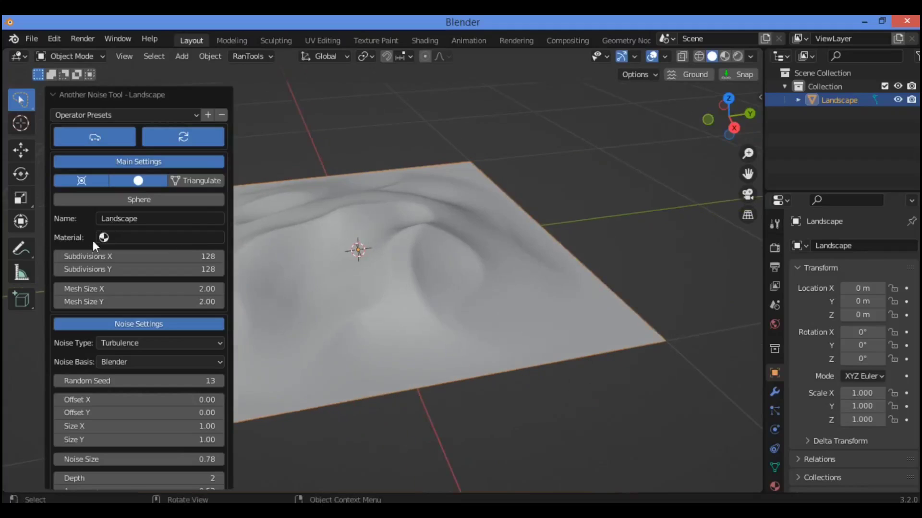
Switch the landscape to the flatstones preset and view the terrain from another angle.
click(142, 115)
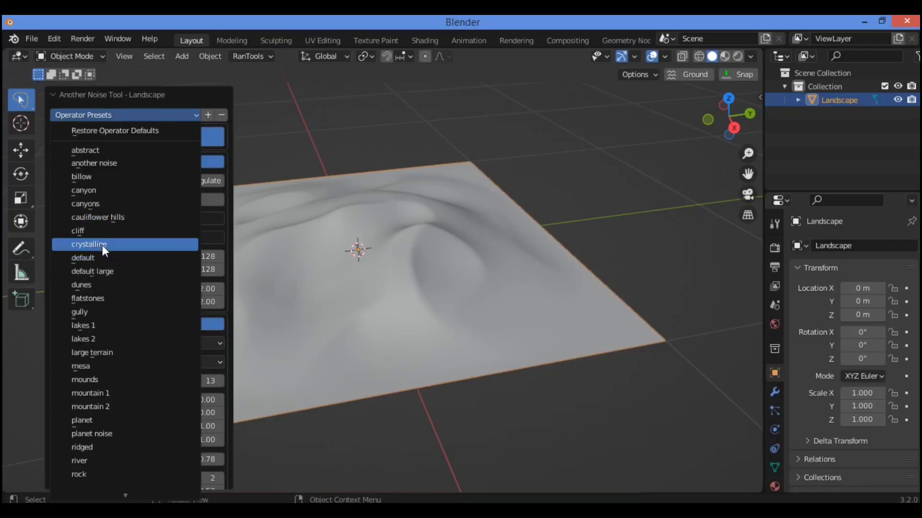
click(105, 299)
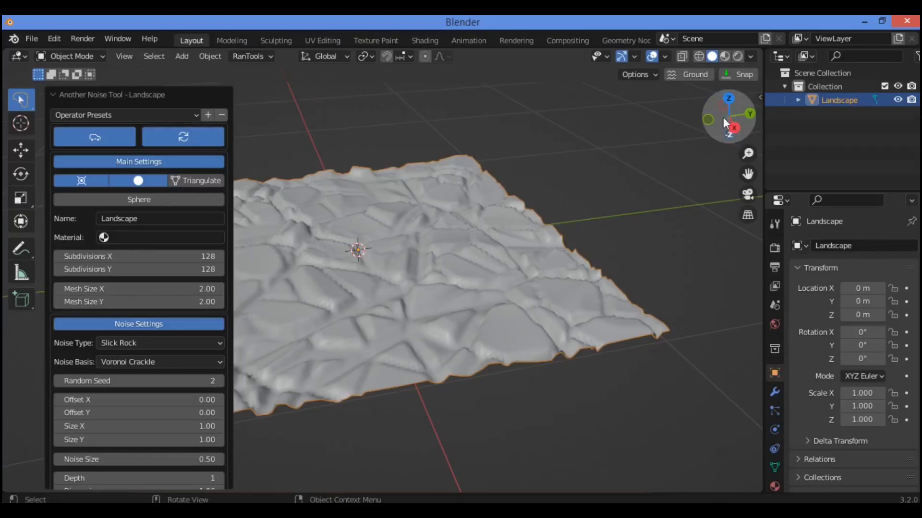
drag(726, 124, 511, 228)
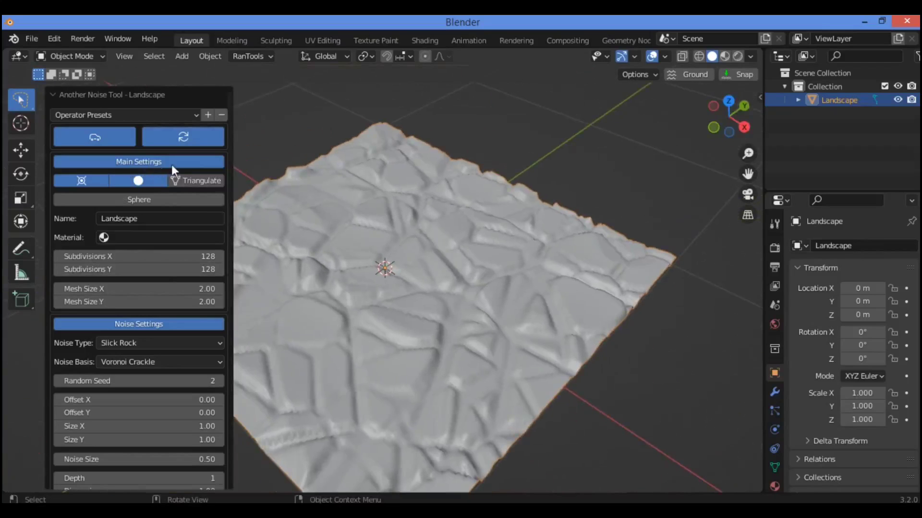
Switch the landscape to the gully preset and inspect the whole terrain from several angles.
click(108, 114)
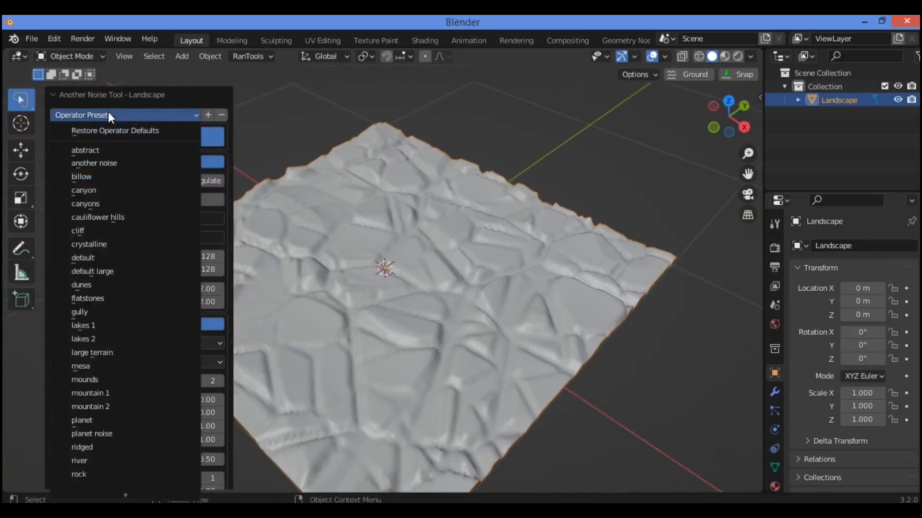
click(108, 312)
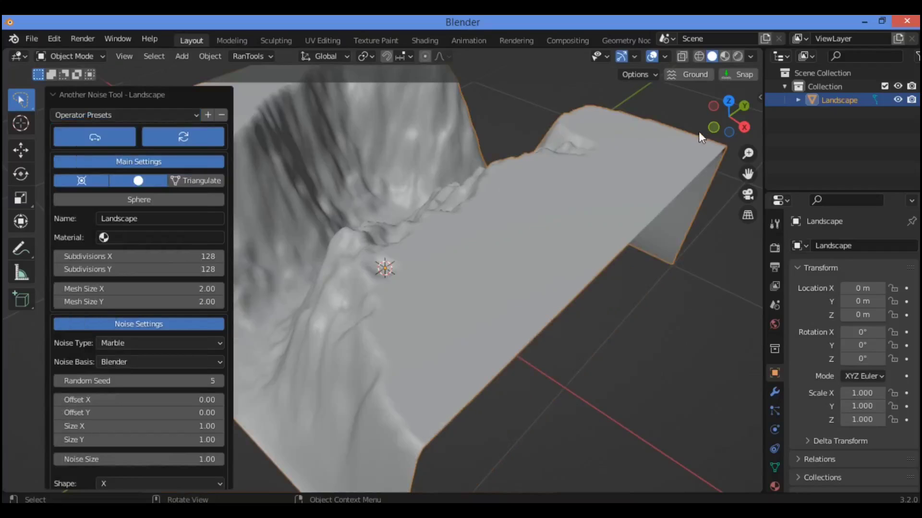
drag(715, 125, 619, 202)
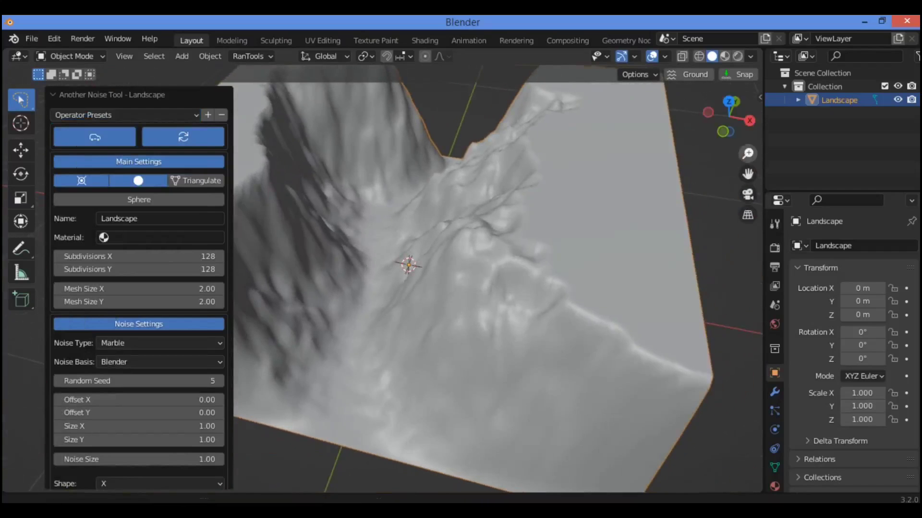
scroll(384, 222, down, 5)
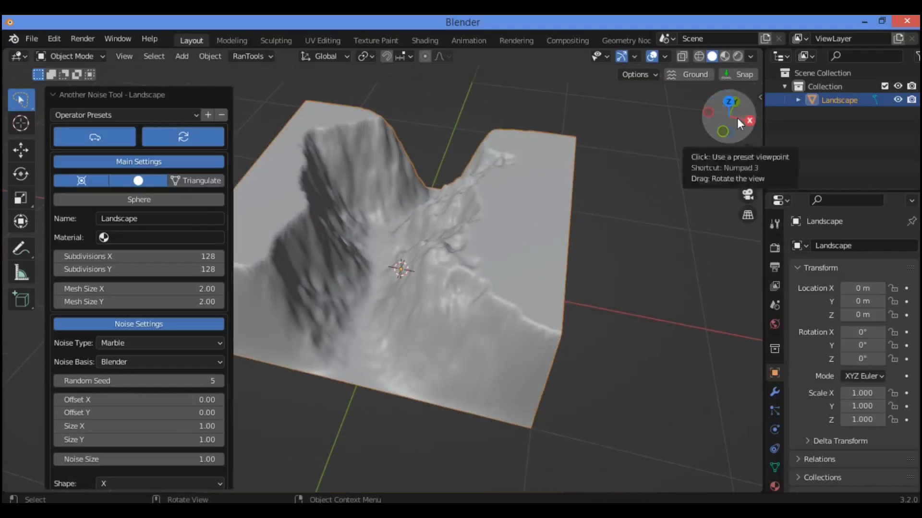
drag(736, 117, 339, 179)
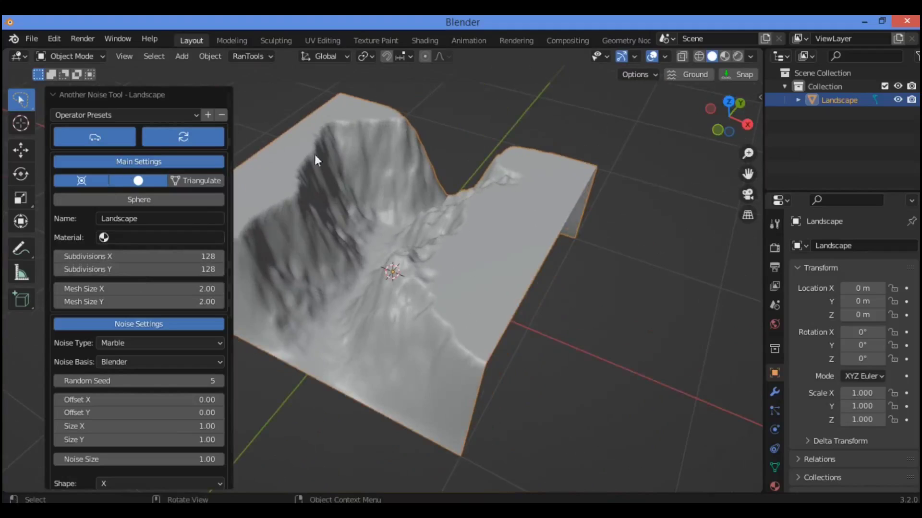
Switch the landscape to the lakes 2 preset and inspect the terrain with its water plane up close.
click(123, 114)
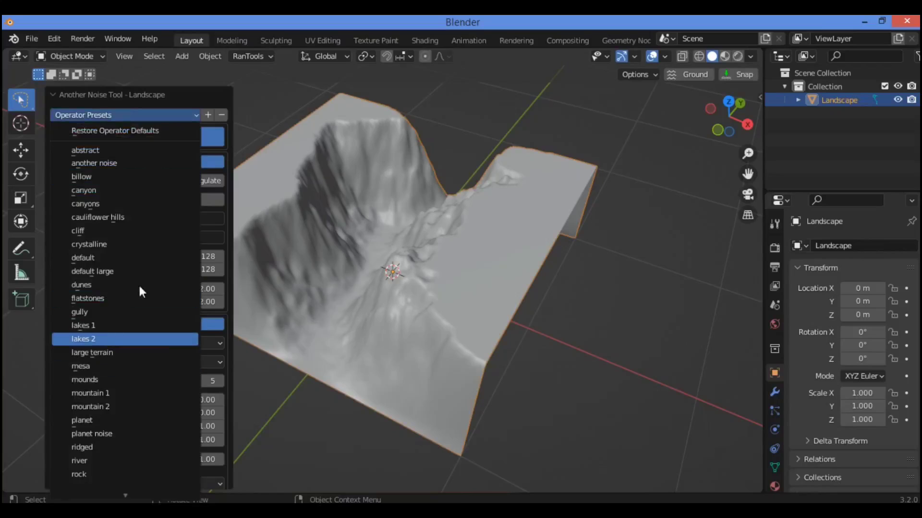
click(96, 339)
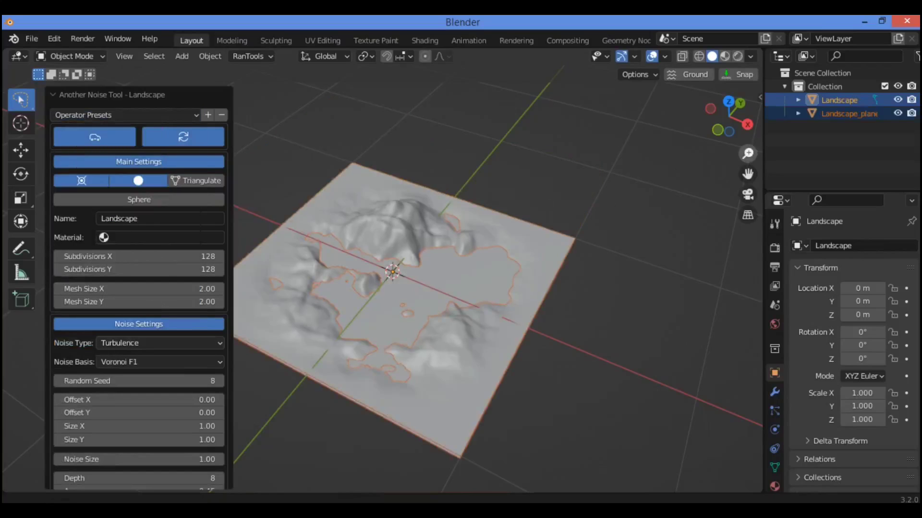
drag(748, 154, 751, 151)
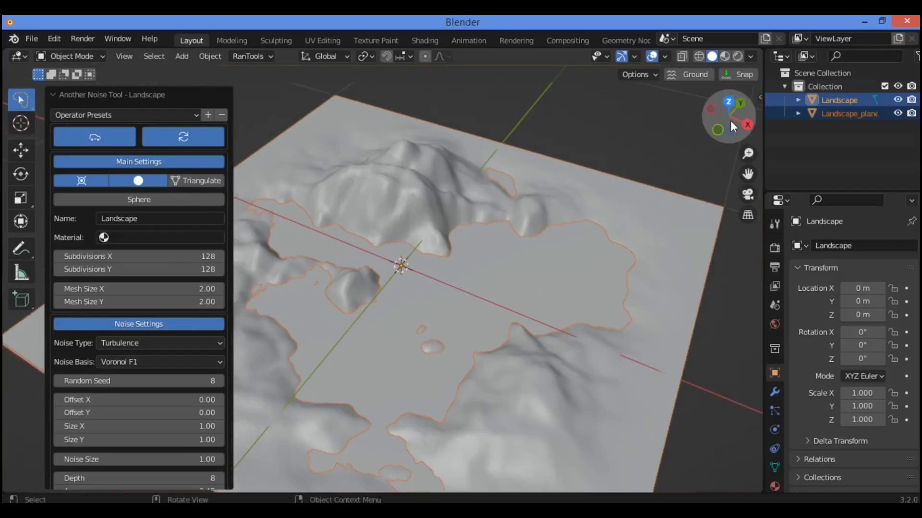
drag(730, 120, 643, 135)
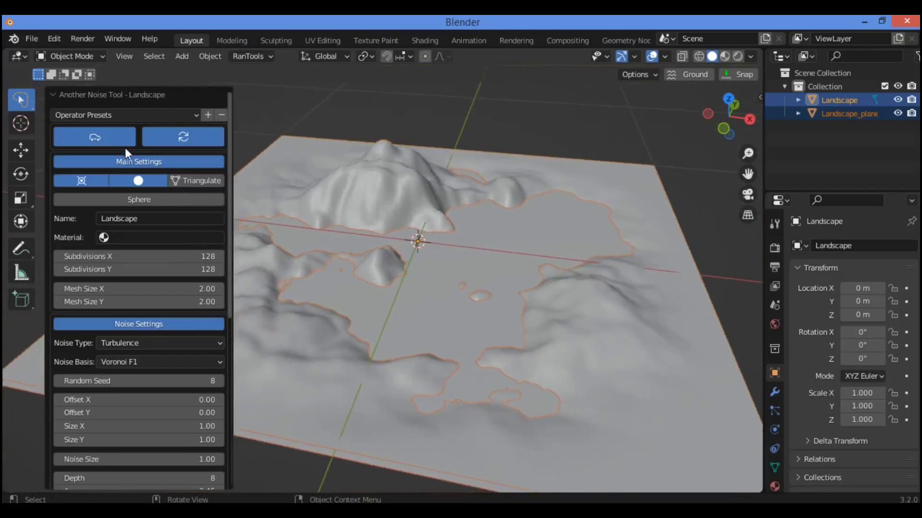
Switch the landscape to the large terrain preset and view more of the terrain.
click(123, 115)
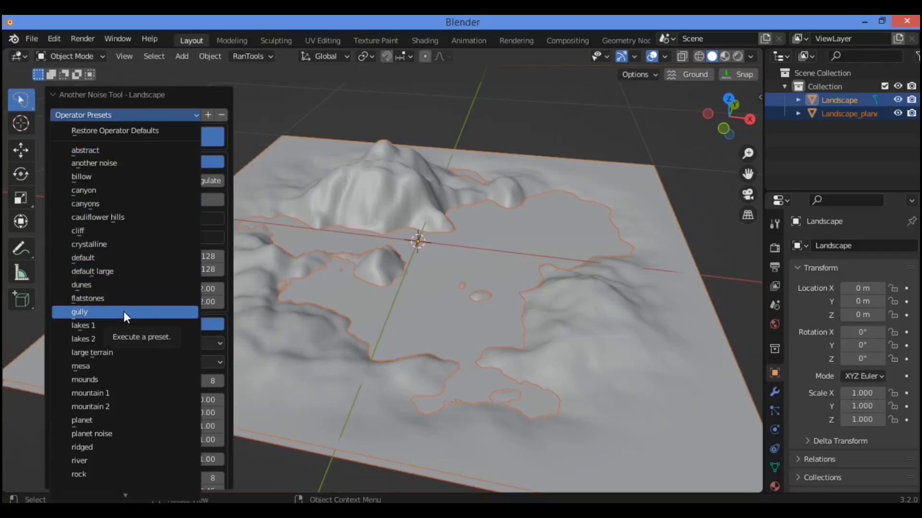
click(116, 352)
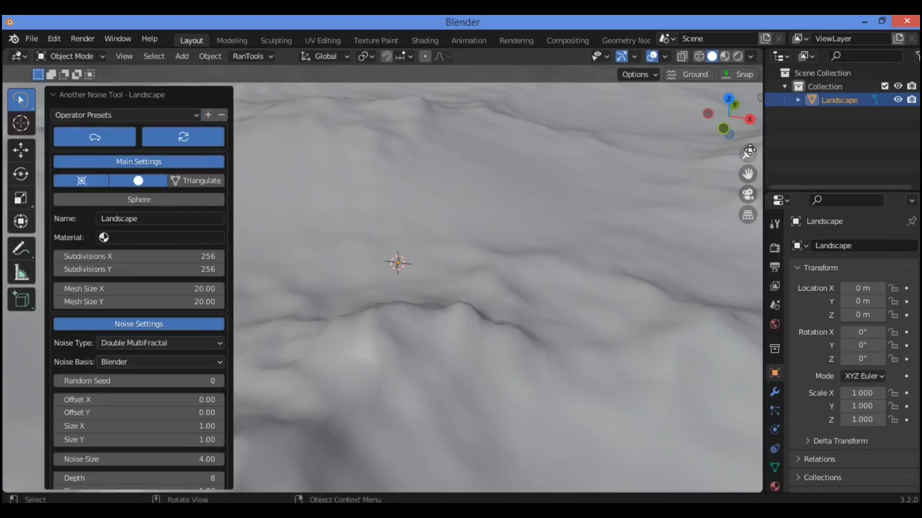
drag(748, 153, 607, 197)
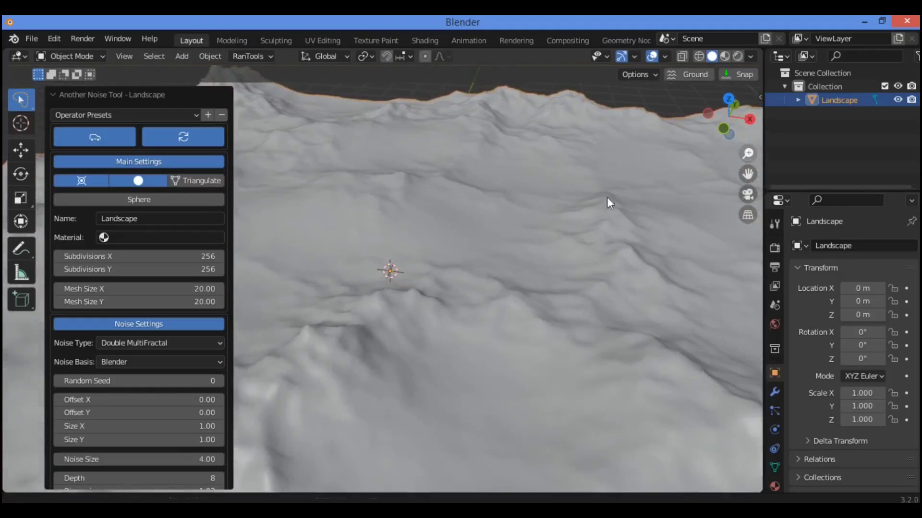
Try the mounds preset on the landscape, replace it with the planet preset, and view the sphere from other angles.
click(118, 115)
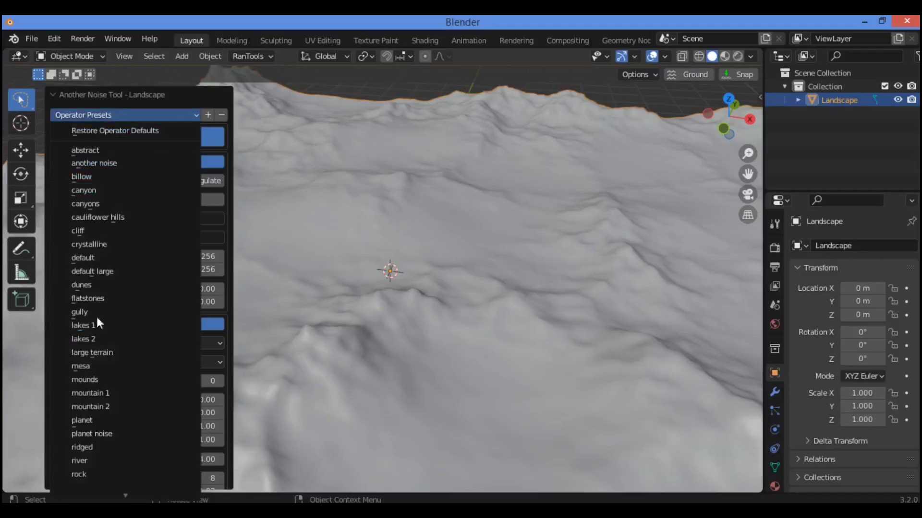
click(105, 379)
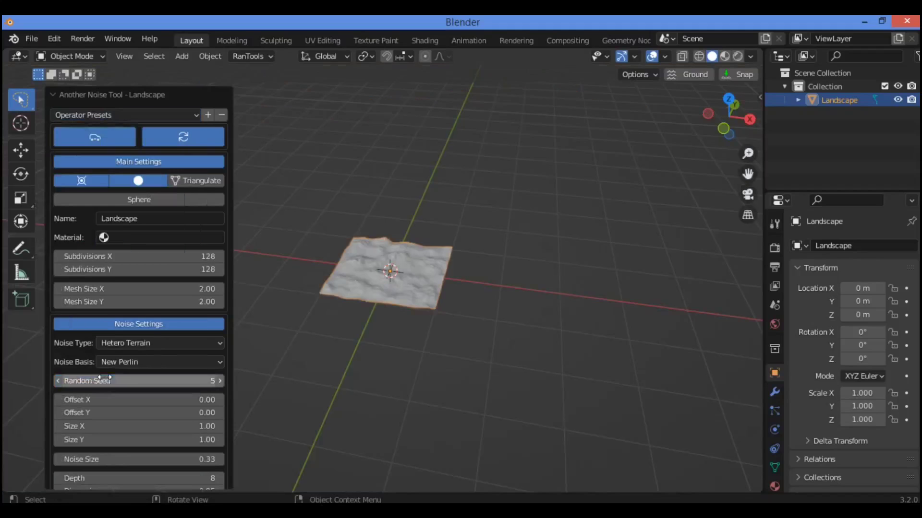
click(102, 111)
scroll(96, 445, down, 9)
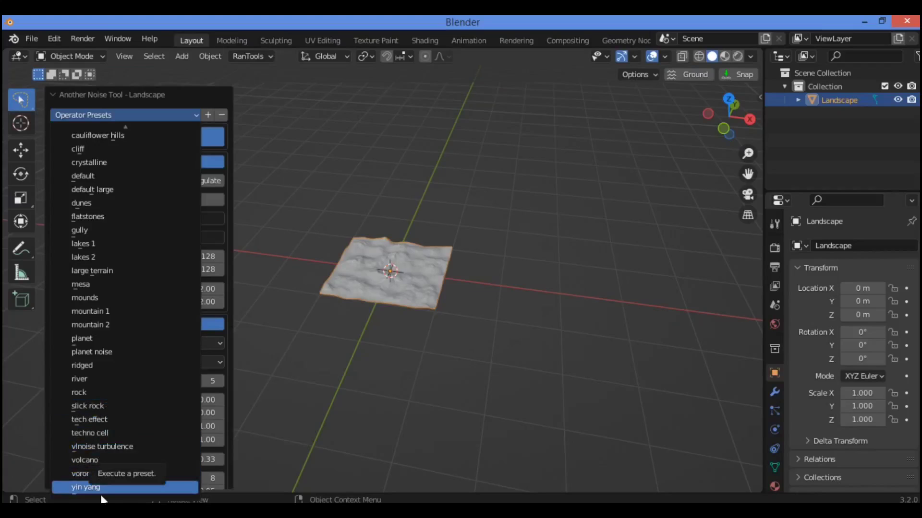
click(104, 337)
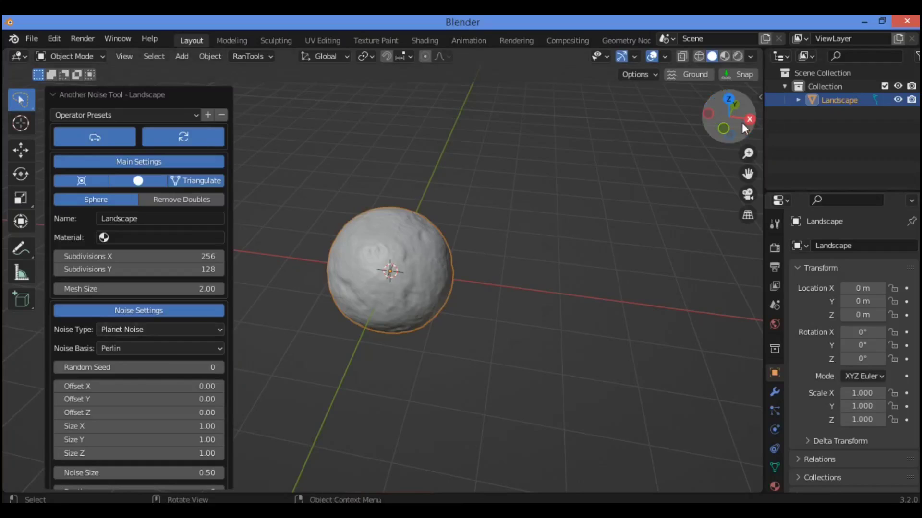
drag(743, 127, 681, 132)
middle_drag(422, 269, 568, 201)
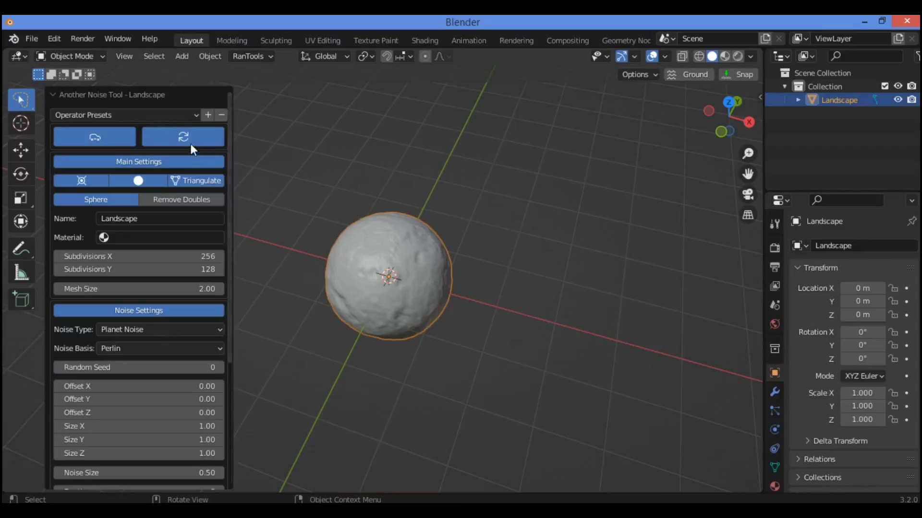
Switch the landscape to the river preset and view the terrain up close.
click(179, 114)
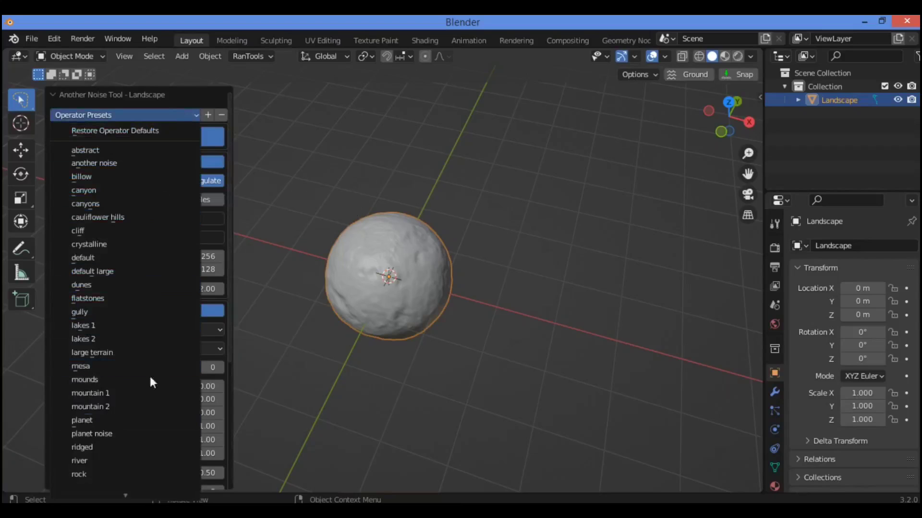
scroll(139, 449, down, 6)
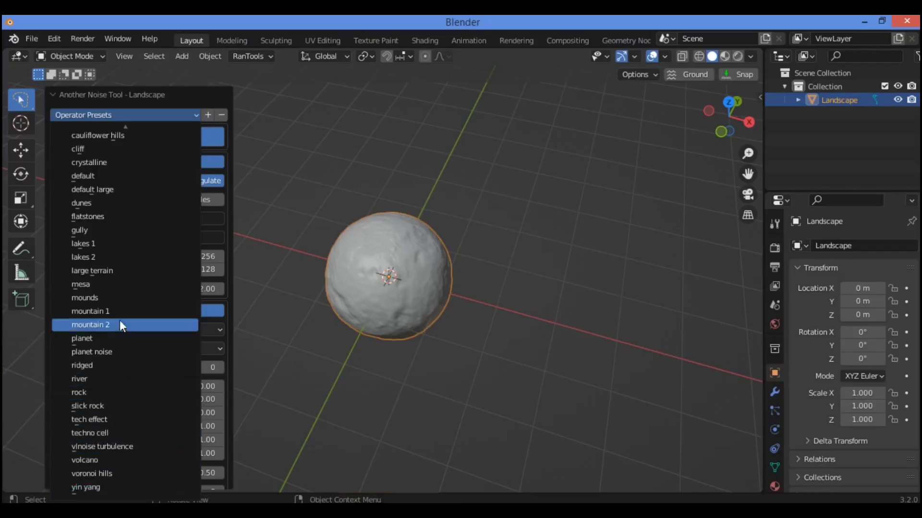
click(106, 379)
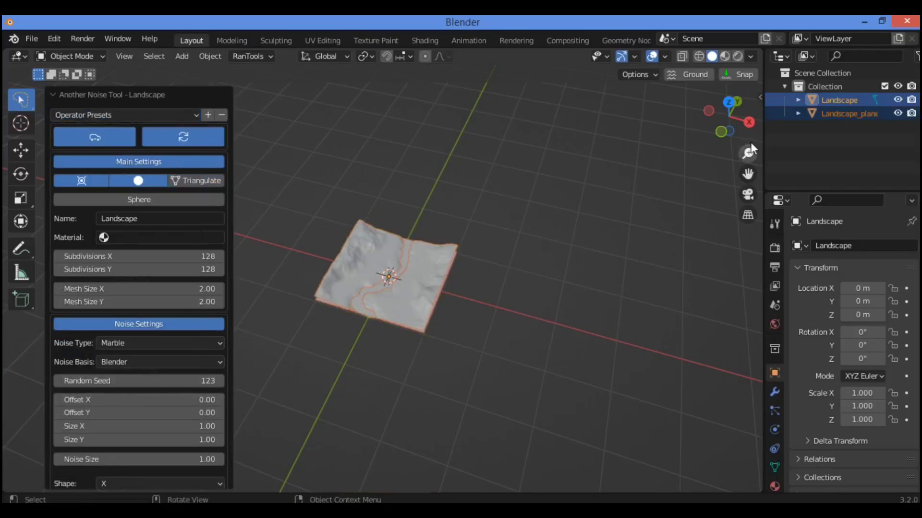
drag(752, 160, 753, 182)
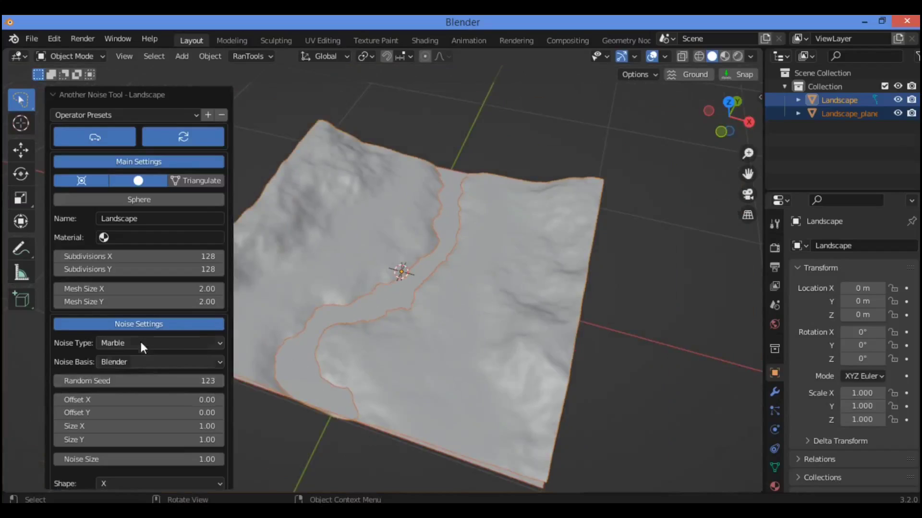
Switch the landscape to the rock preset and inspect the whole shape from another angle.
click(118, 115)
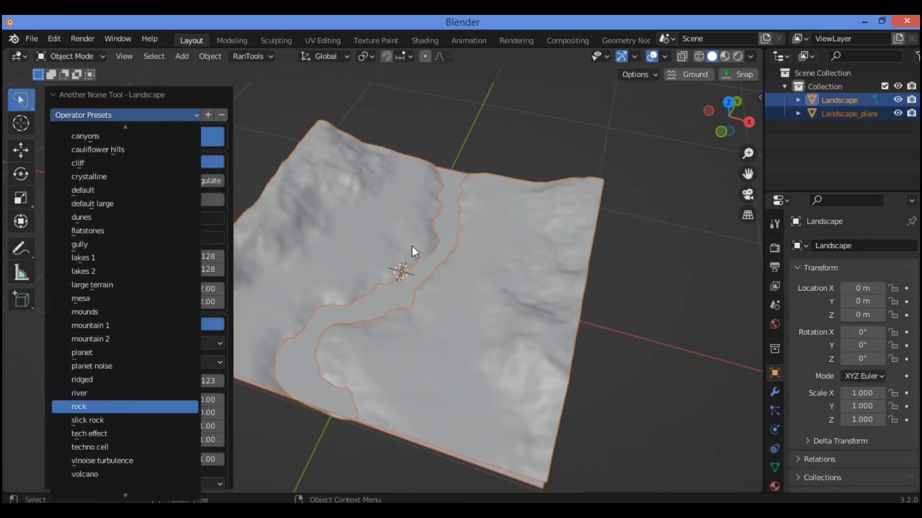
key(Return)
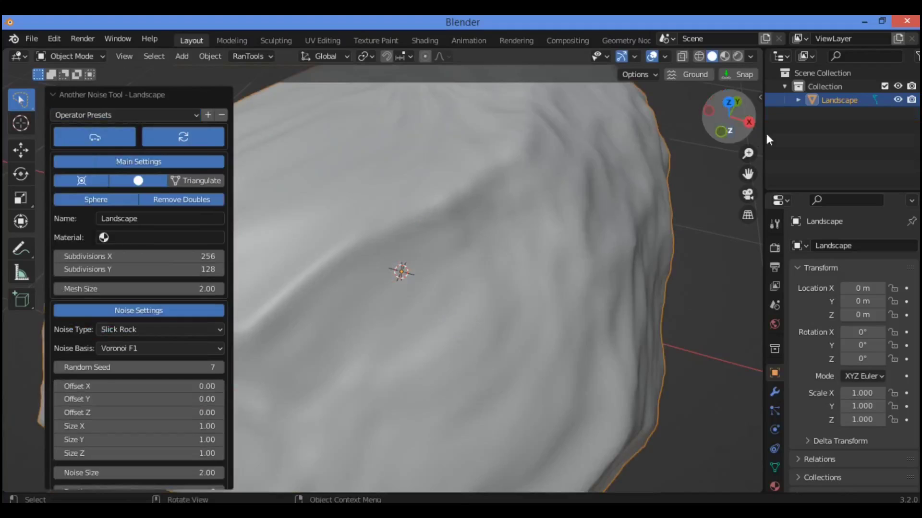
drag(747, 153, 748, 242)
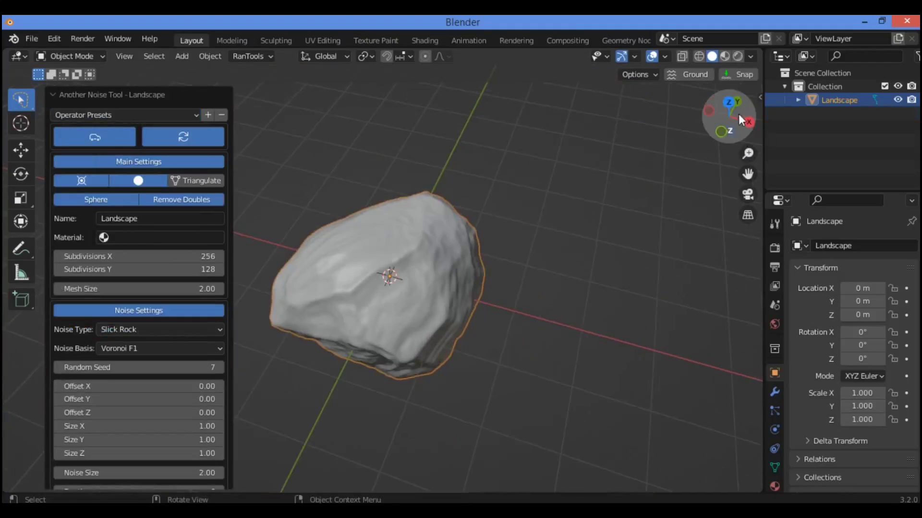
drag(739, 115, 479, 241)
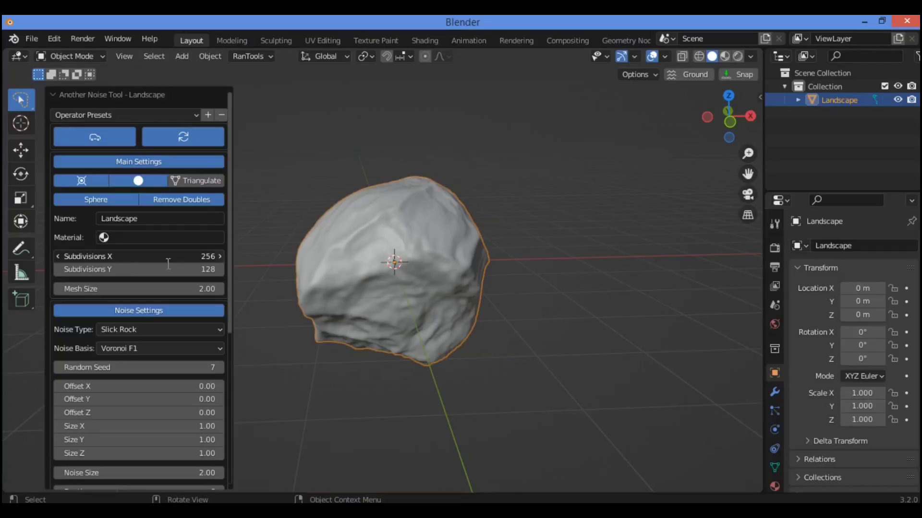
Set the rock's Subdivisions X to 257 and its mesh size to 2.03.
click(144, 261)
text(257)
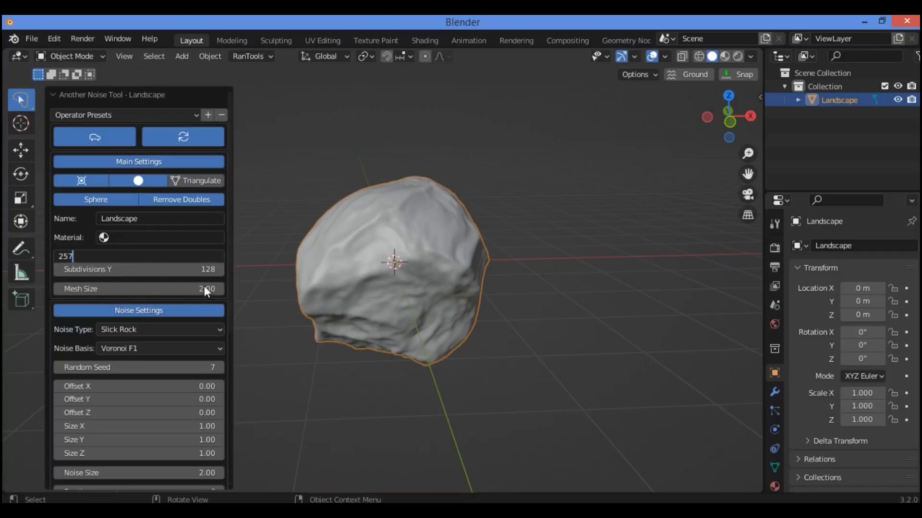
key(Return)
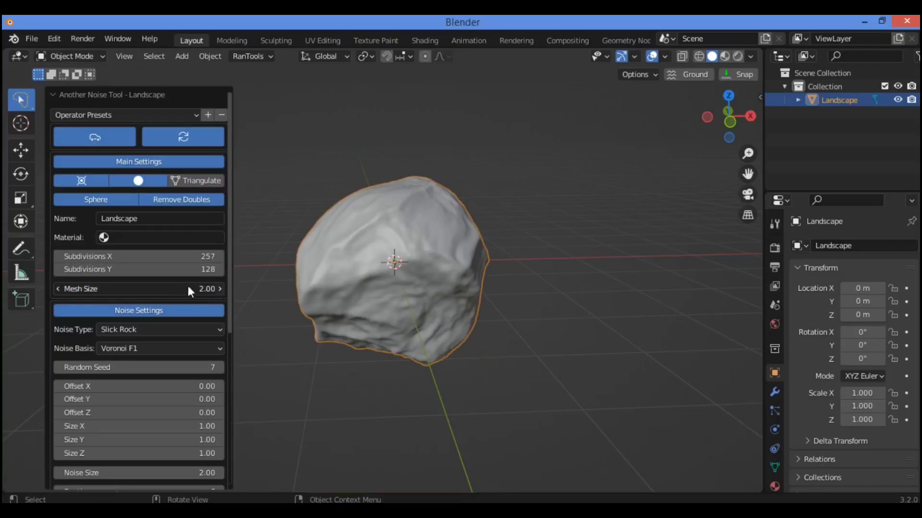
click(103, 330)
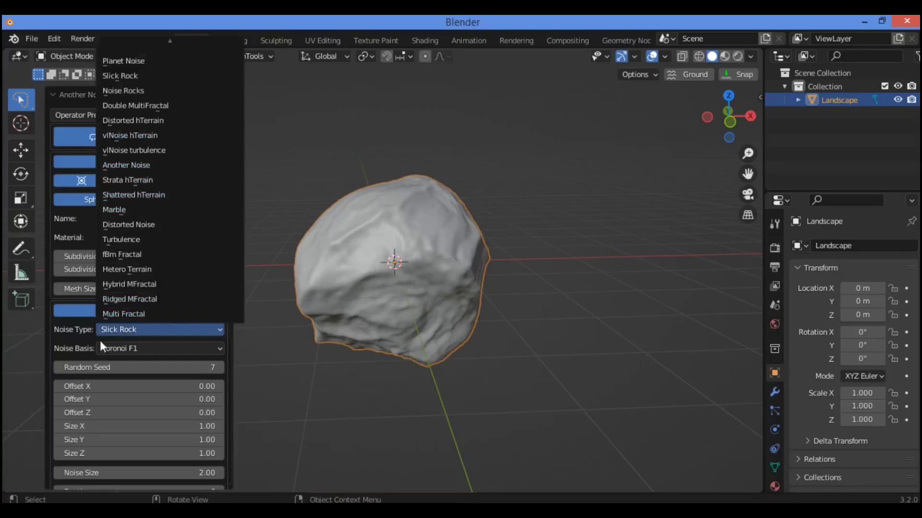
click(82, 331)
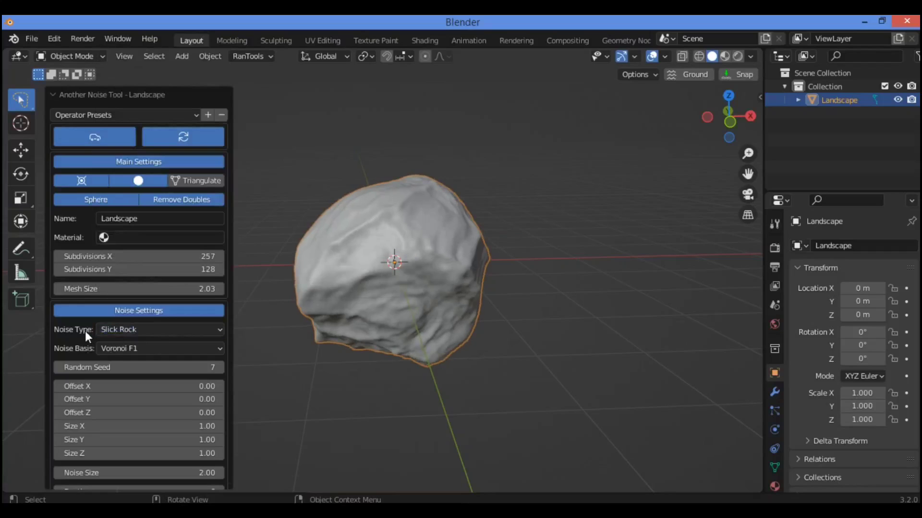
Change the landscape's noise type to Marble and its noise basis to Voronoi F3.
click(171, 328)
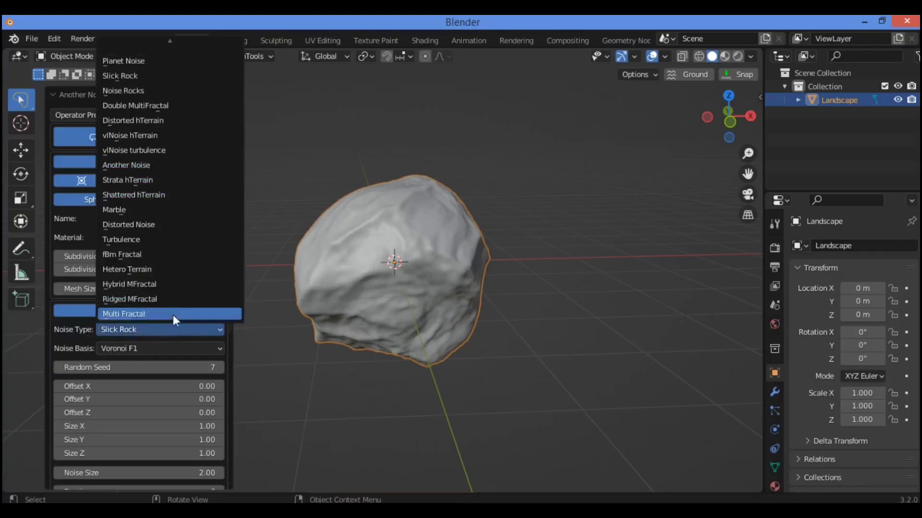
click(174, 209)
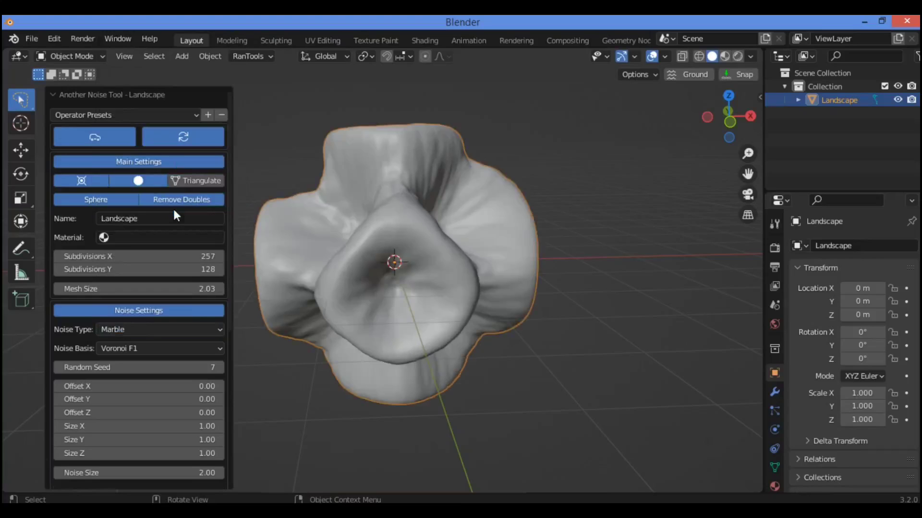
drag(723, 122, 299, 263)
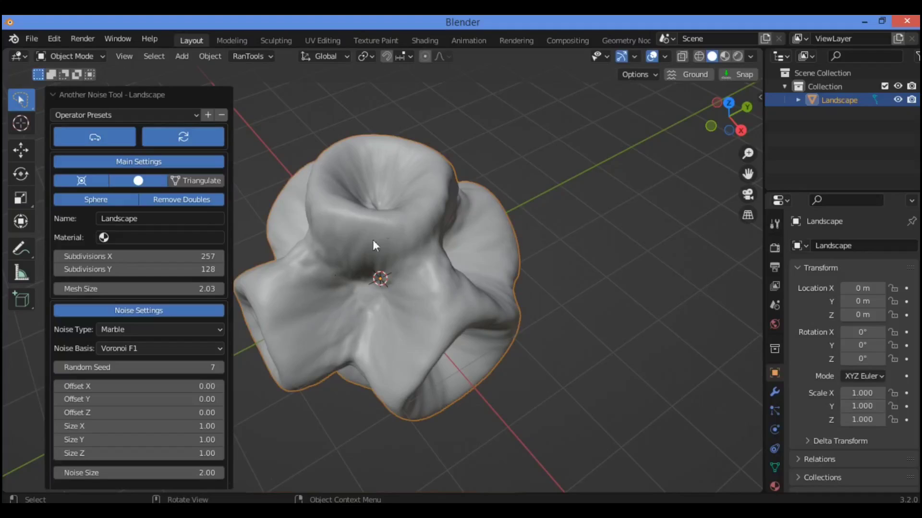
click(188, 347)
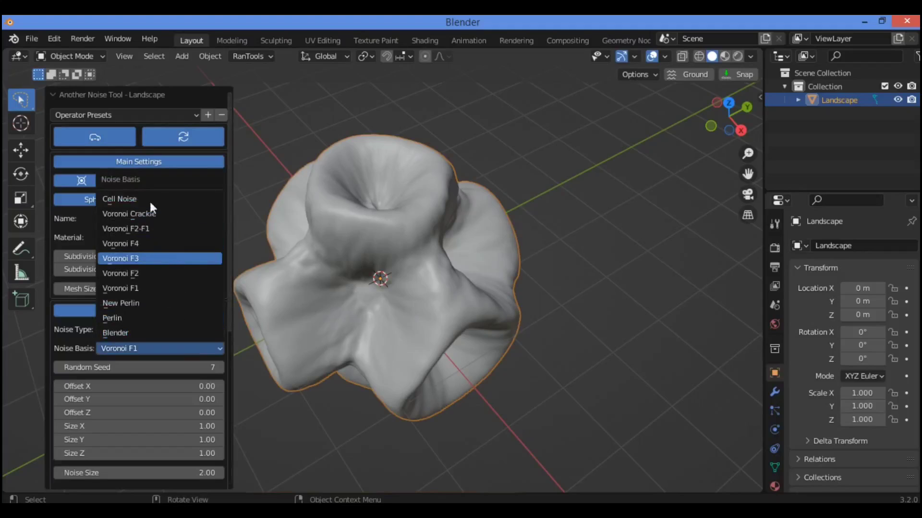
key(Return)
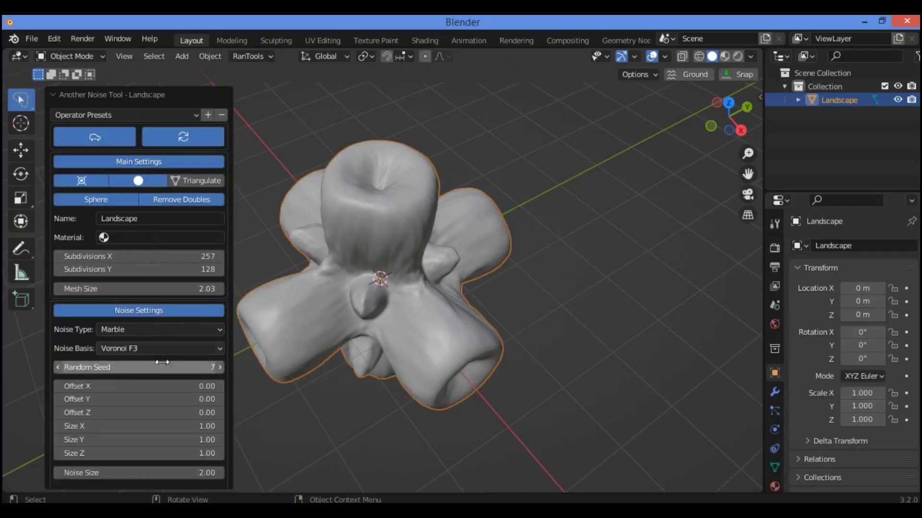
Set the marble noise's Offset X to -1.41.
scroll(148, 380, down, 4)
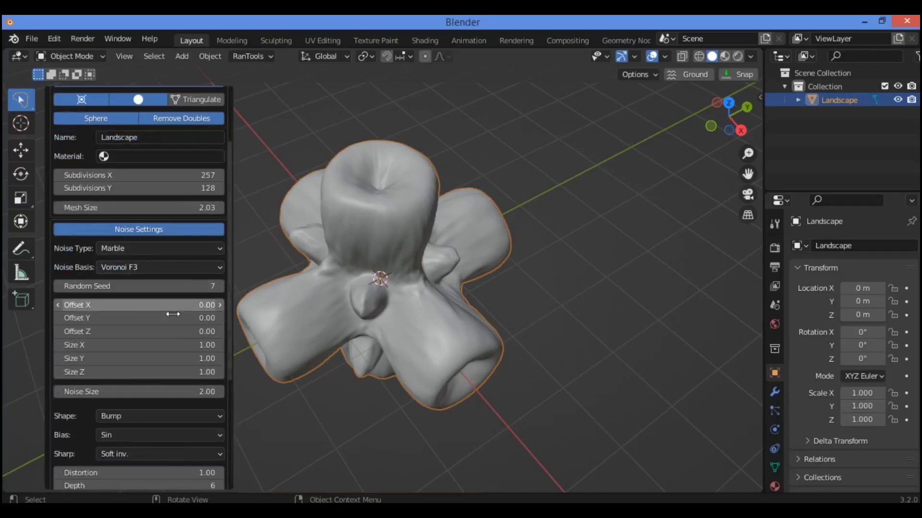
scroll(138, 354, down, 4)
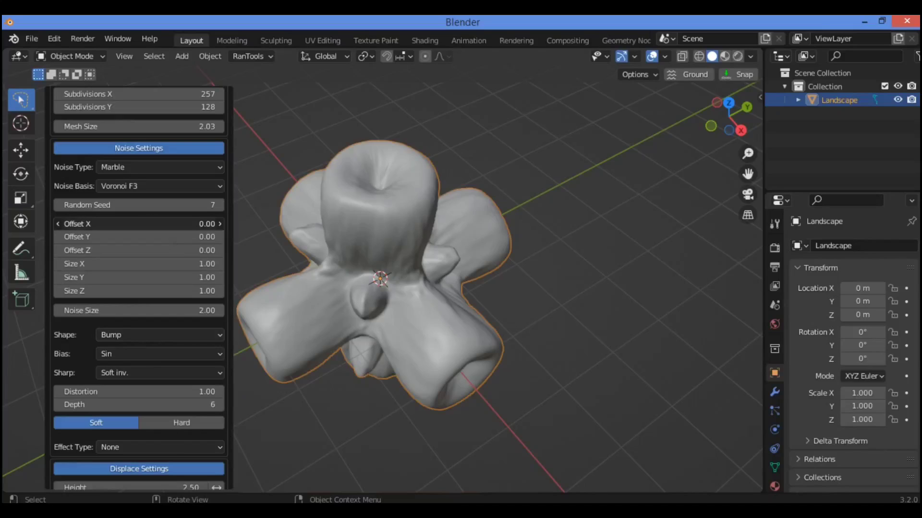
drag(111, 223, 111, 244)
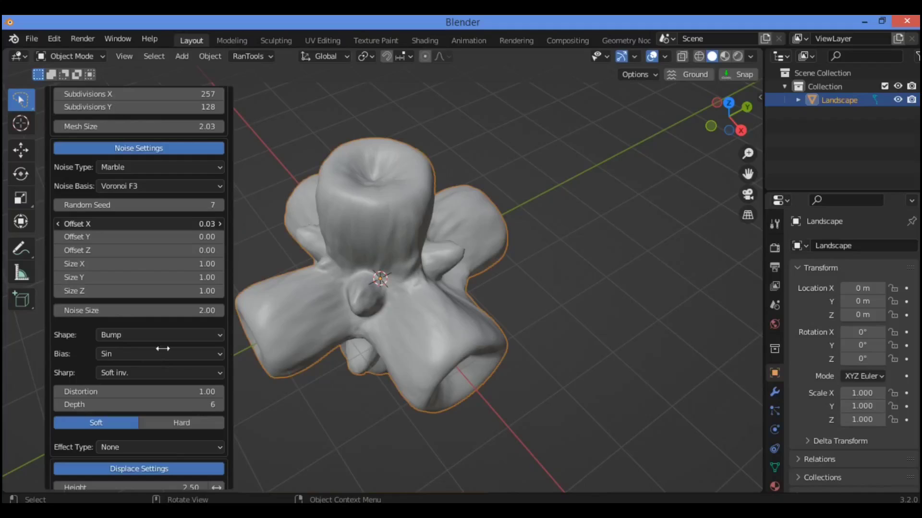
drag(140, 224, 125, 223)
Change the marble noise's Shape to Ring and inspect the resulting form from another angle.
scroll(156, 235, down, 5)
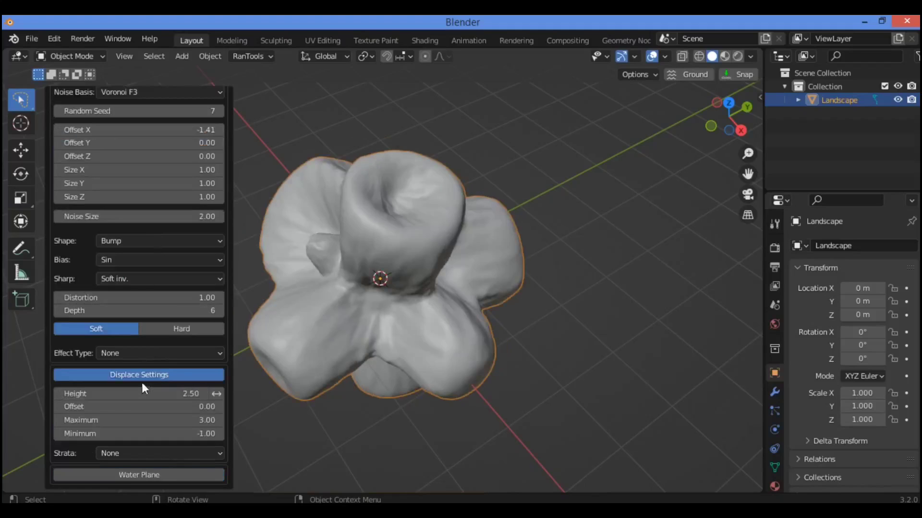
scroll(154, 312, up, 2)
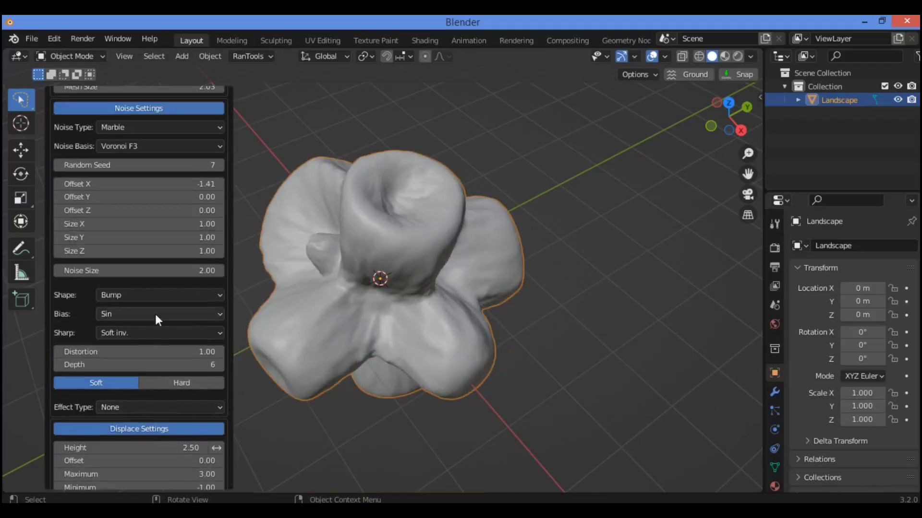
scroll(155, 312, down, 2)
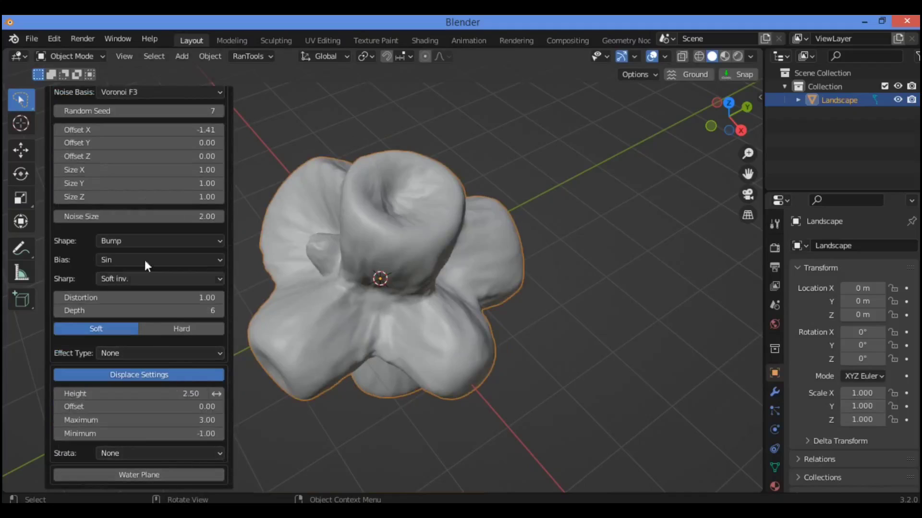
scroll(146, 182, up, 9)
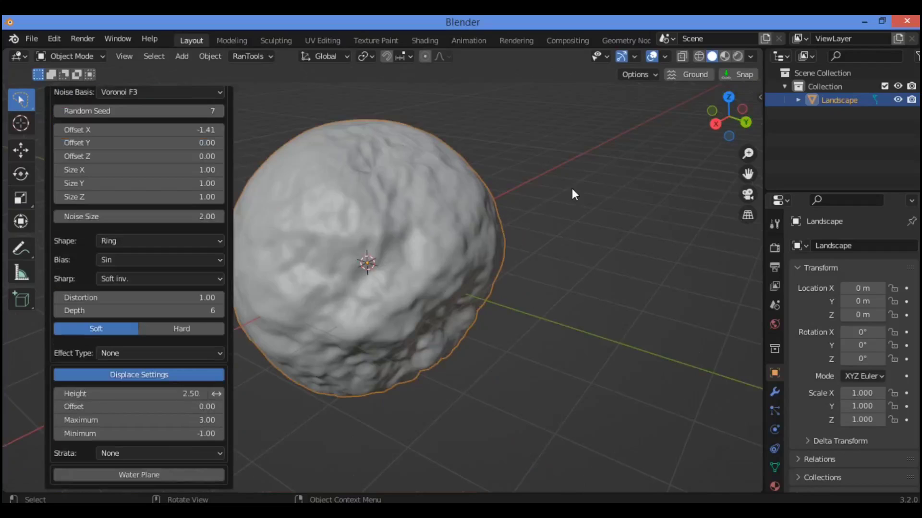
click(150, 243)
click(140, 240)
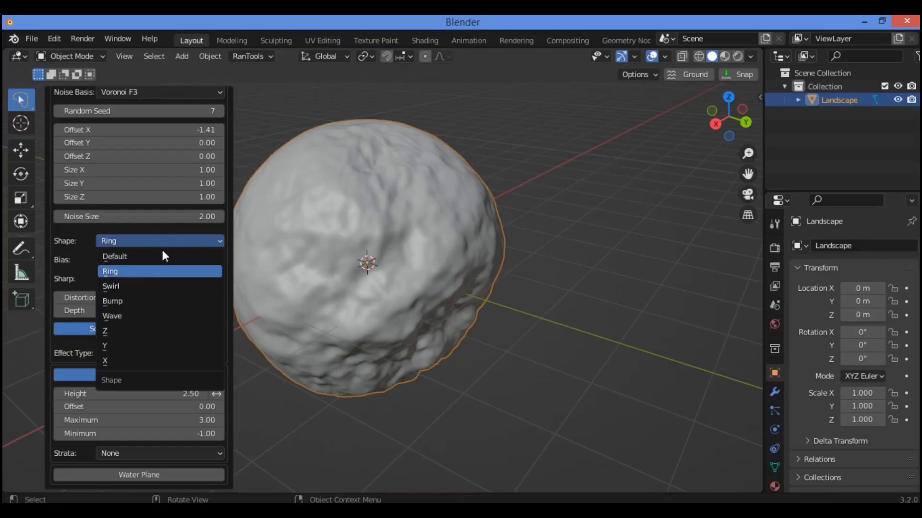
click(148, 243)
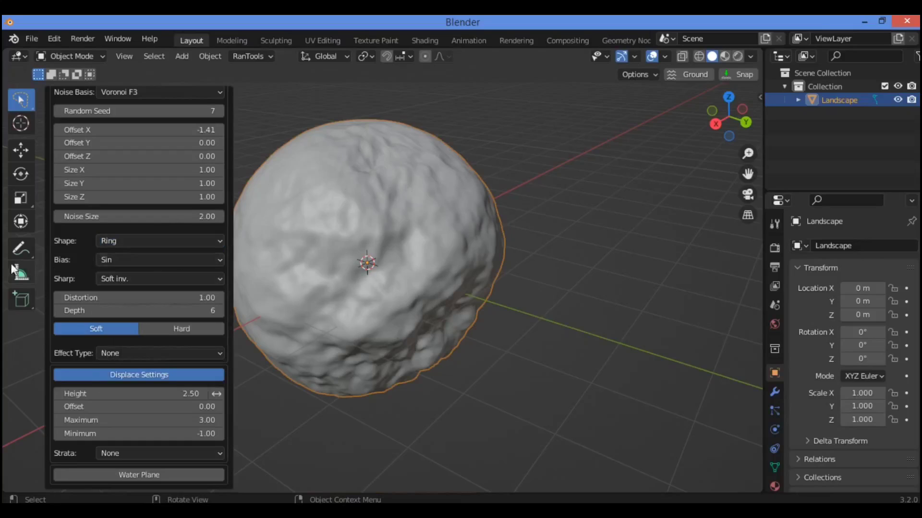
Set the noise Bias to Saw and view the shape from the other side.
click(136, 260)
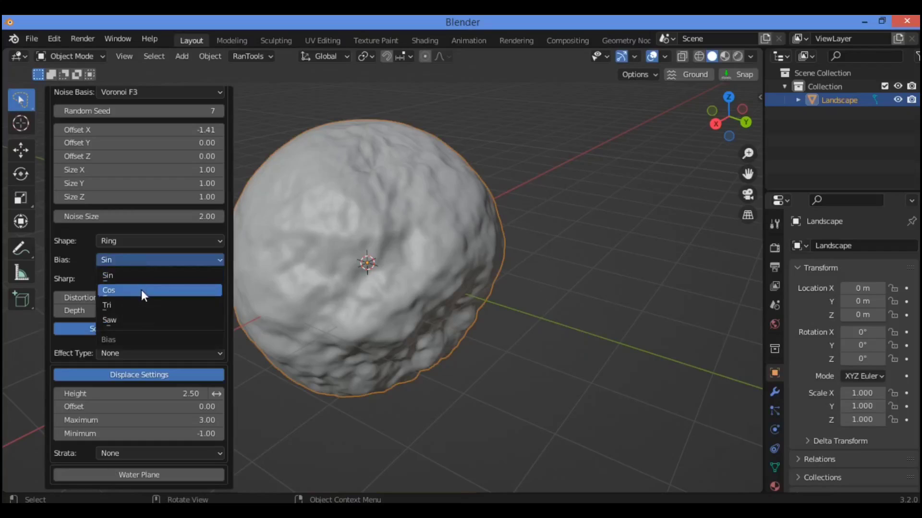
click(146, 320)
drag(755, 110, 681, 147)
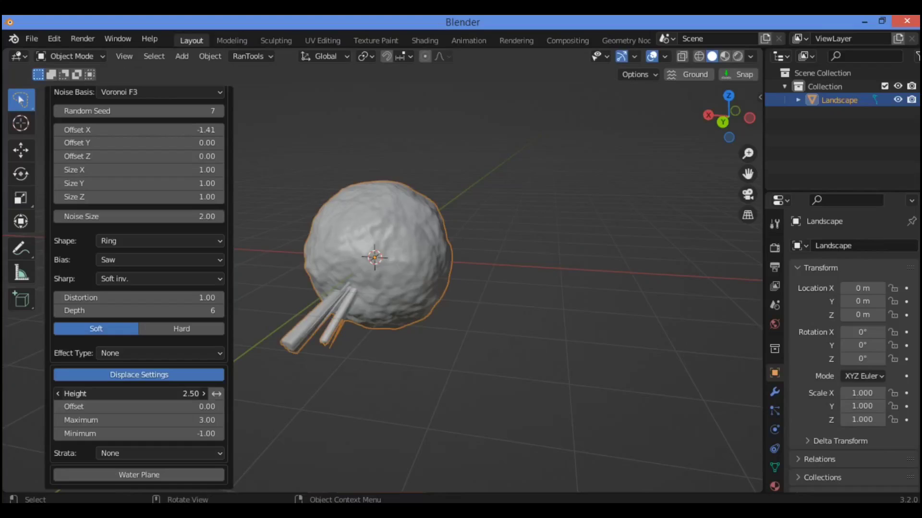
Raise the landscape's displacement Height to 6.07 and return to the main settings.
drag(217, 394, 236, 384)
drag(154, 395, 157, 392)
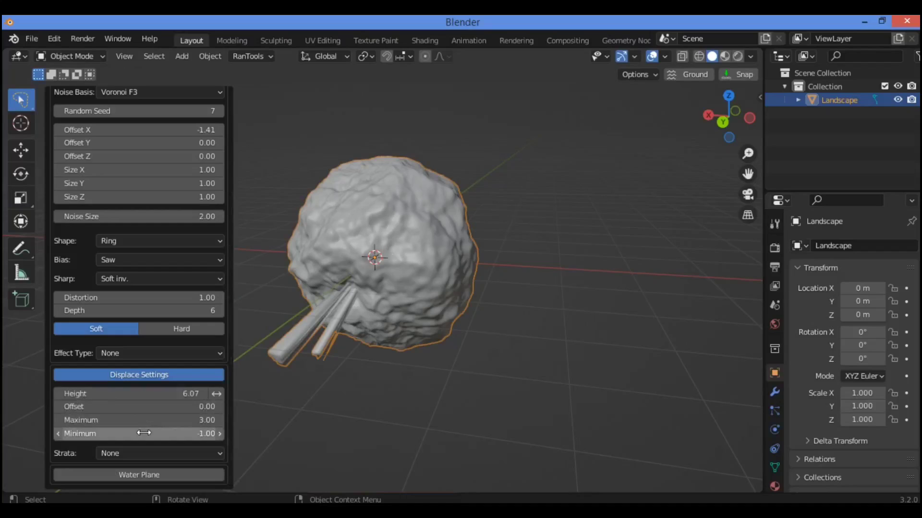
scroll(141, 230, up, 10)
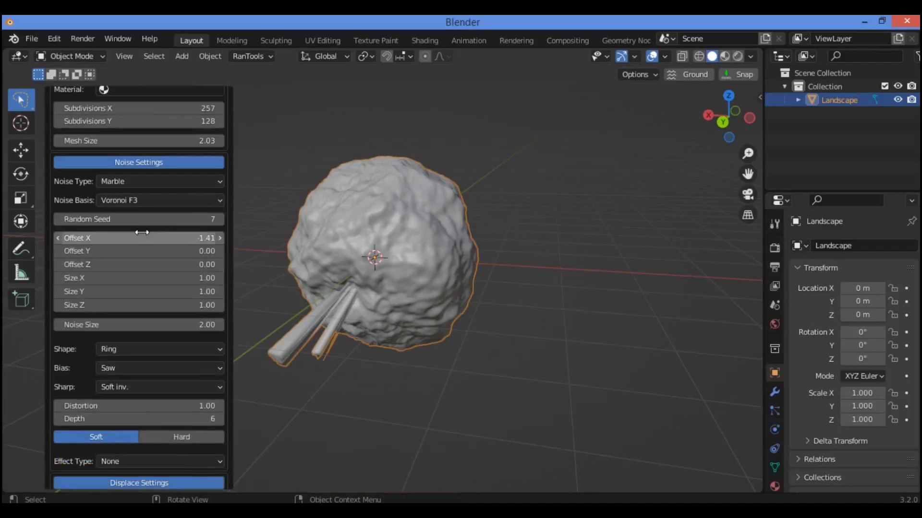
scroll(133, 214, up, 3)
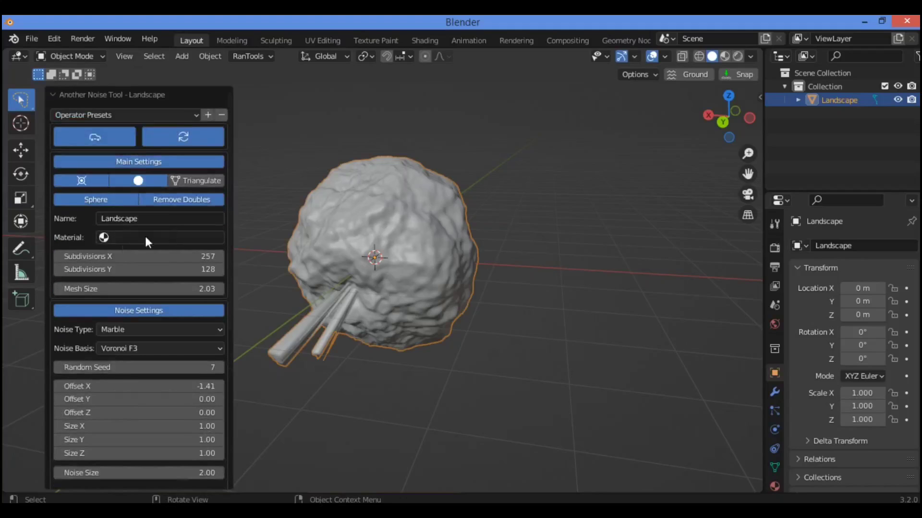